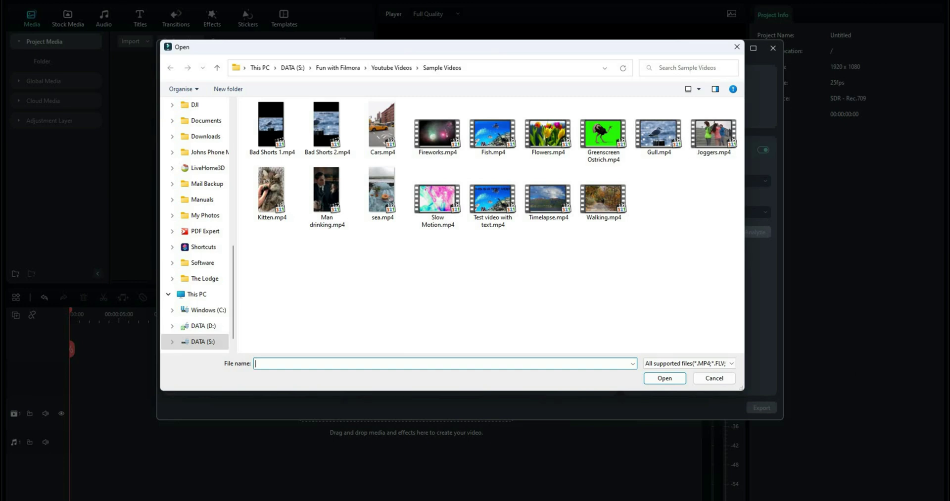
Select Joggers.mp4 from Sample Videos and load it into Auto Reframe
click(713, 134)
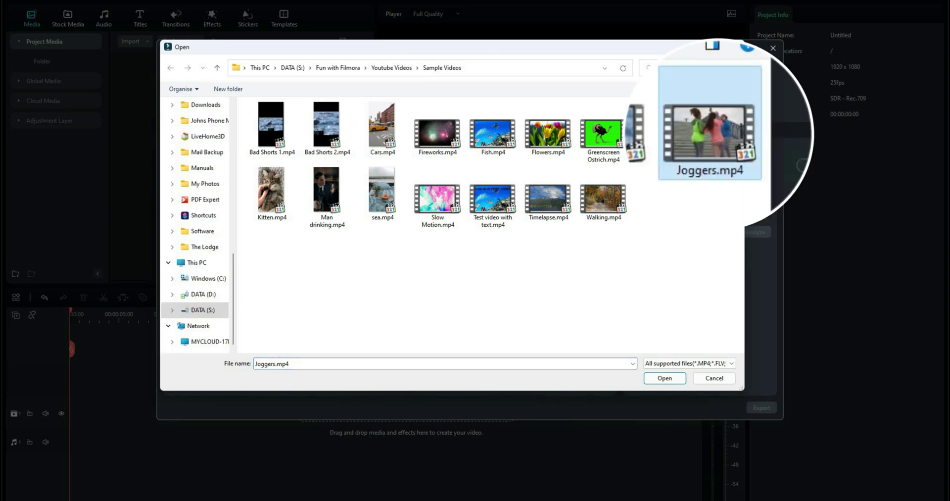
key(Return)
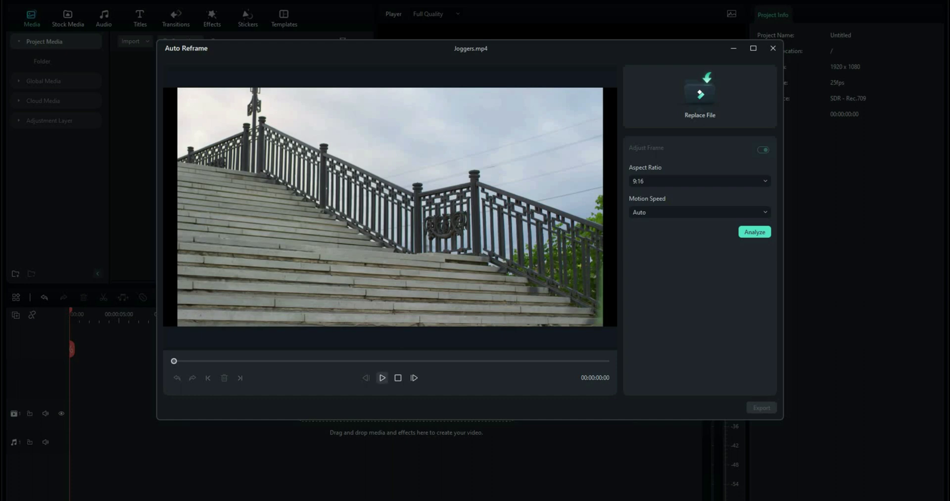
Preview the Joggers clip, rewind it, and analyse it at 9:16 with Auto motion speed
click(383, 378)
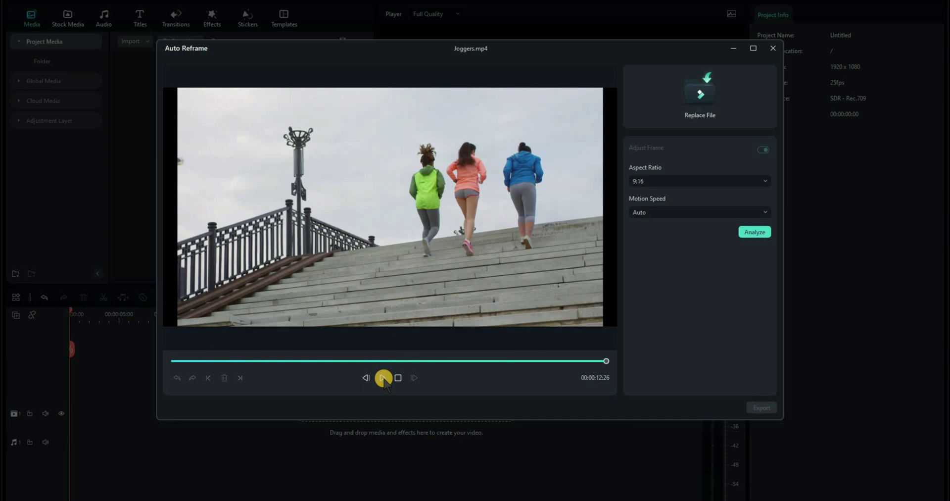
click(398, 378)
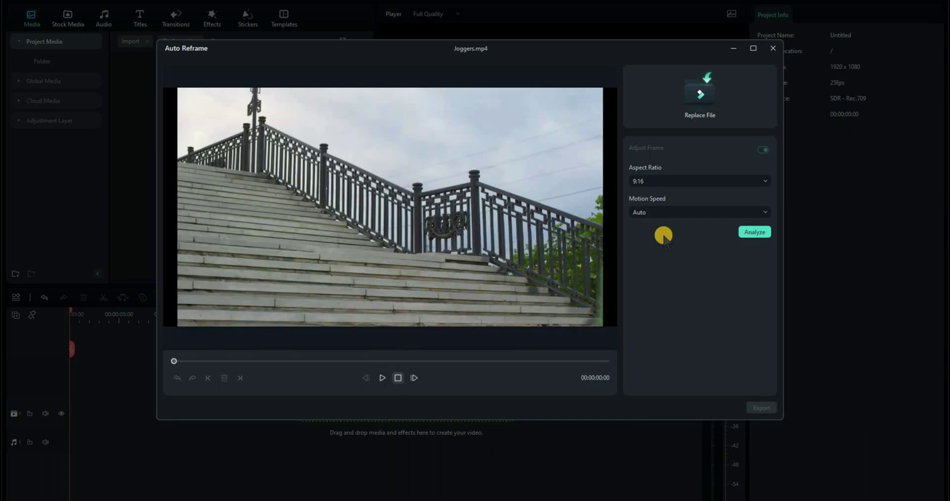
click(755, 232)
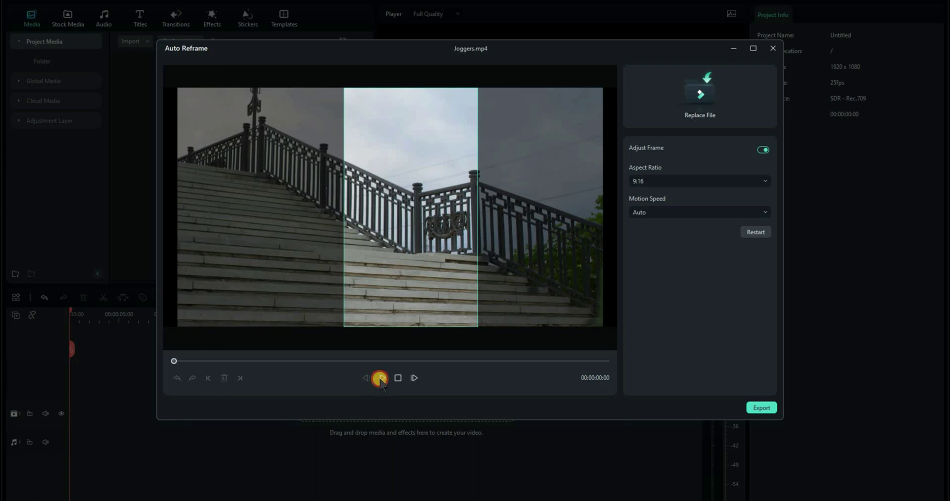
Drag the 9:16 crop onto the green-jacket jogger at several early points in the clip
click(380, 377)
click(379, 377)
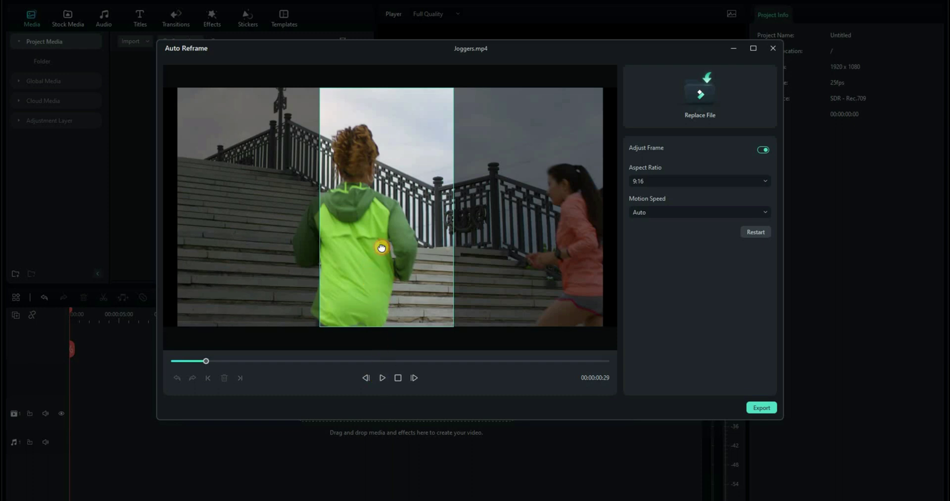
drag(350, 245, 322, 292)
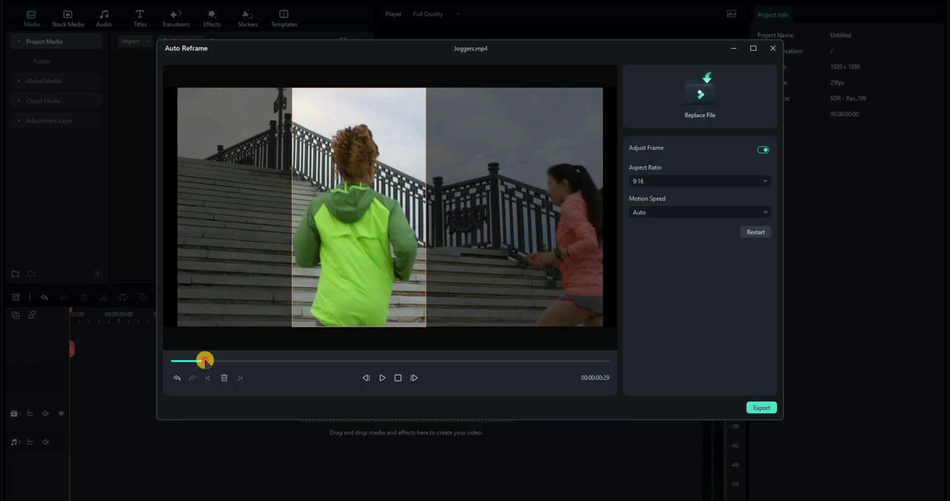
click(230, 361)
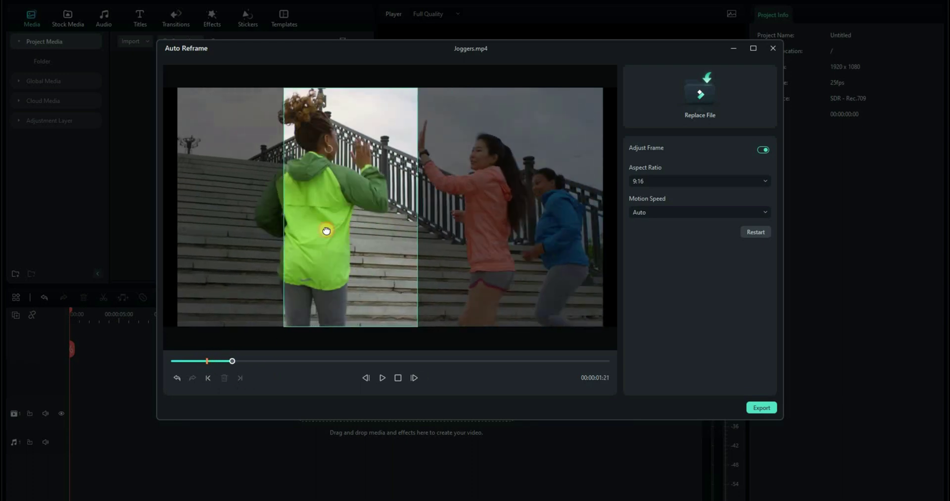
drag(312, 231, 310, 233)
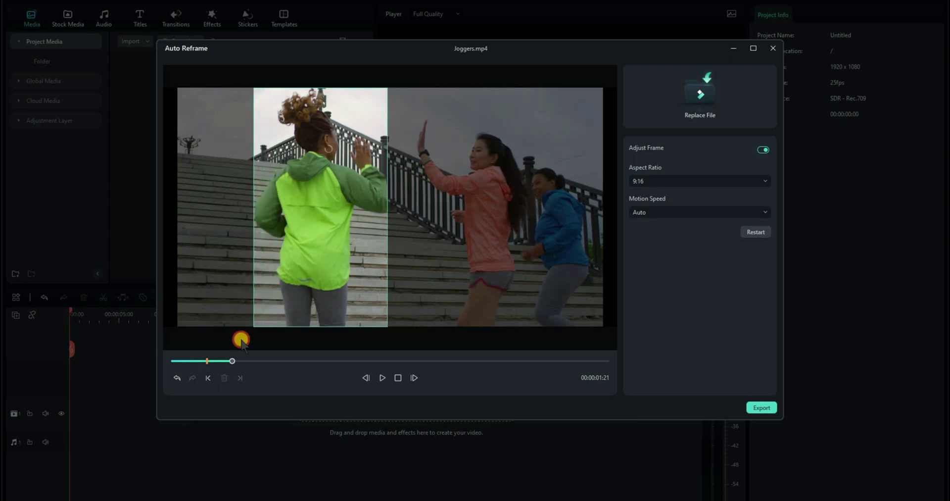
drag(256, 361, 267, 361)
drag(342, 280, 312, 272)
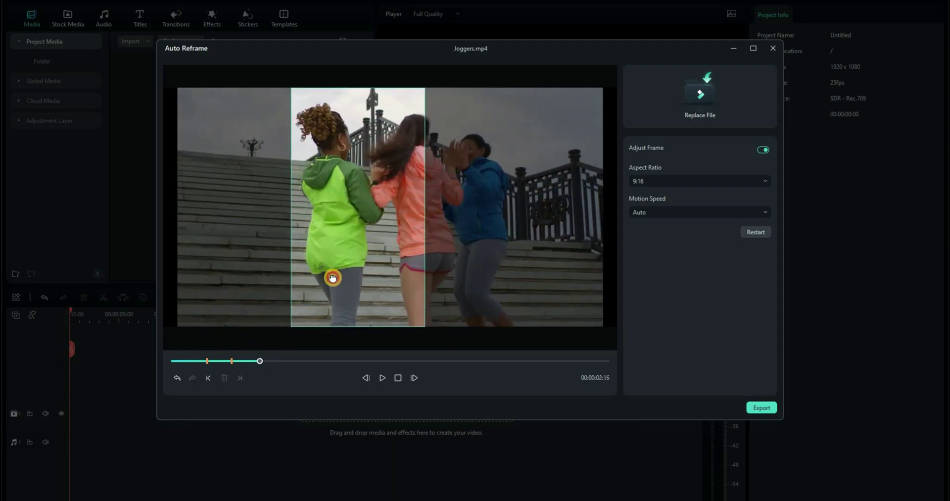
mouse_move(273, 359)
mouse_down()
mouse_move(261, 360)
mouse_move(284, 361)
mouse_up()
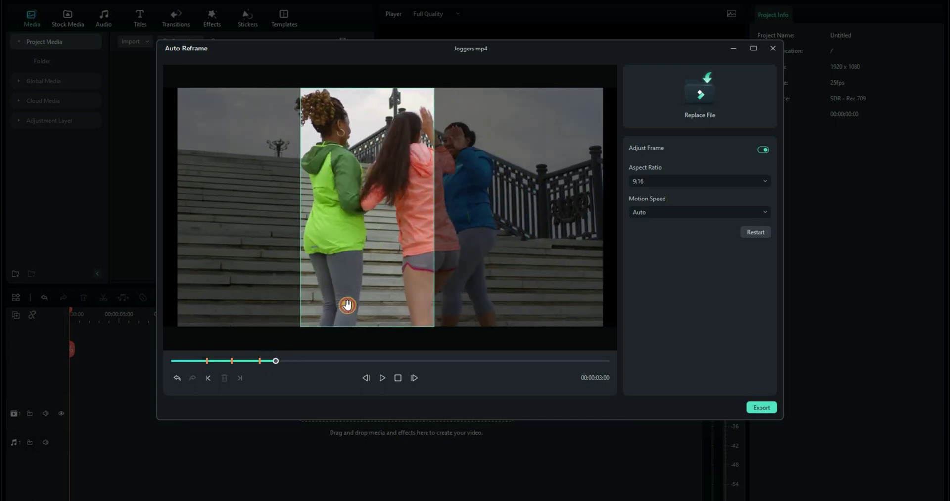
drag(317, 261, 315, 265)
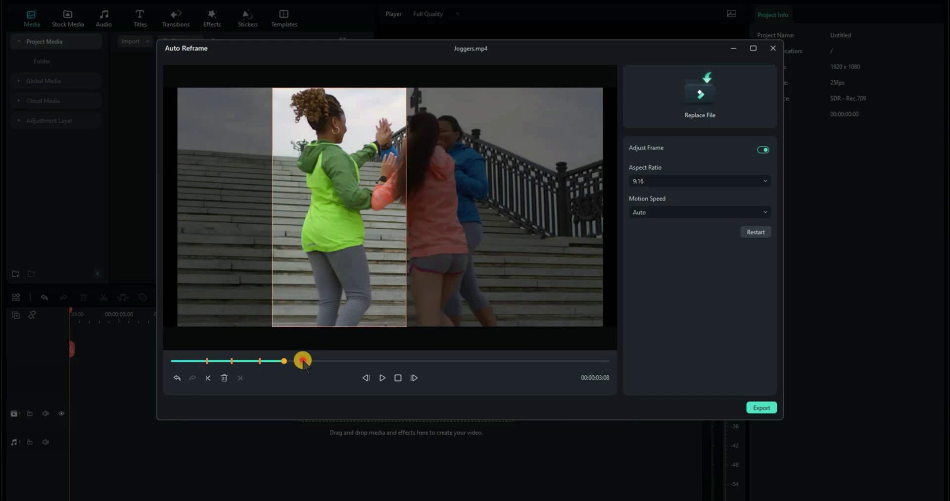
Keep re-centring the crop on the jogger at later points through the clip's end
drag(304, 360, 333, 360)
drag(297, 237, 287, 237)
click(361, 361)
drag(346, 277, 291, 275)
click(435, 361)
click(459, 360)
click(487, 360)
click(513, 360)
drag(352, 318, 395, 318)
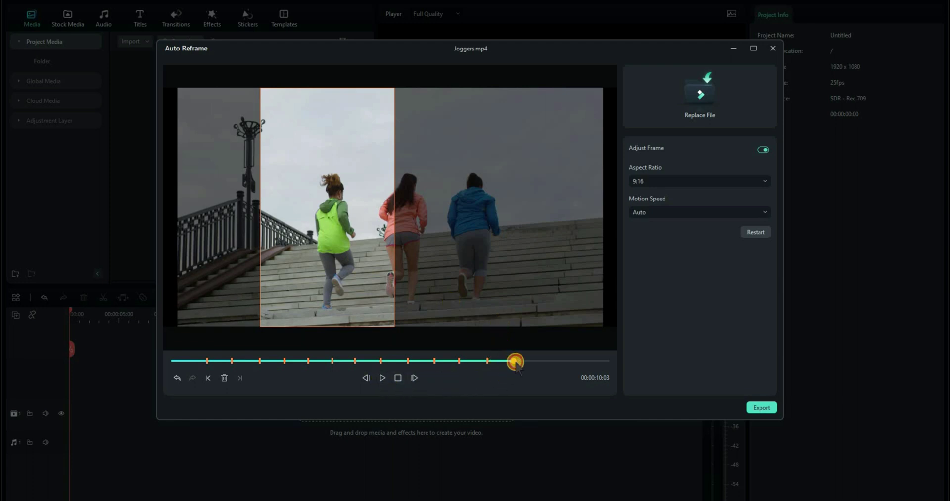
drag(521, 365, 582, 377)
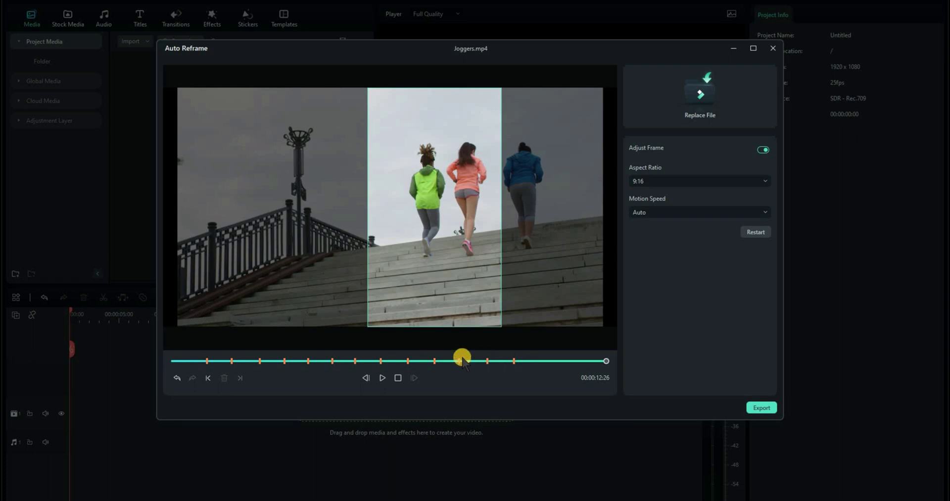
click(381, 378)
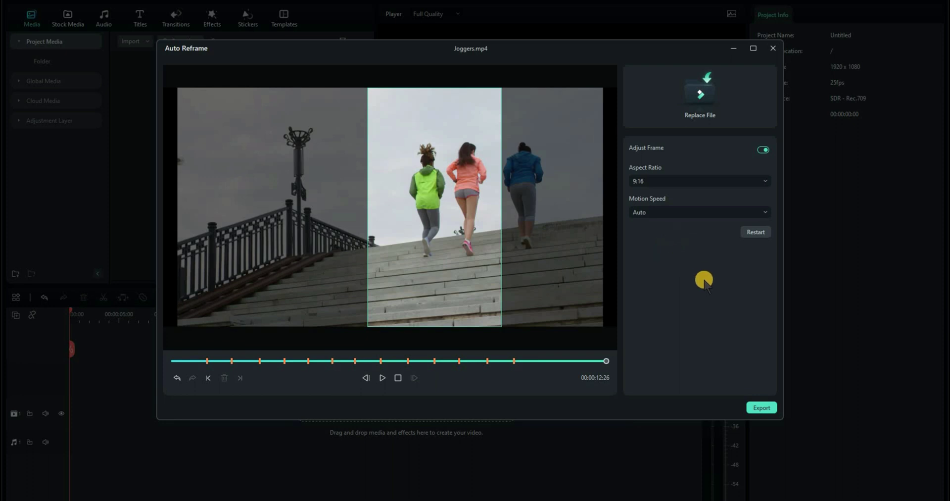
Export the reframed clip as an MP4, appending ' demo' to name it Joggers demo
click(762, 408)
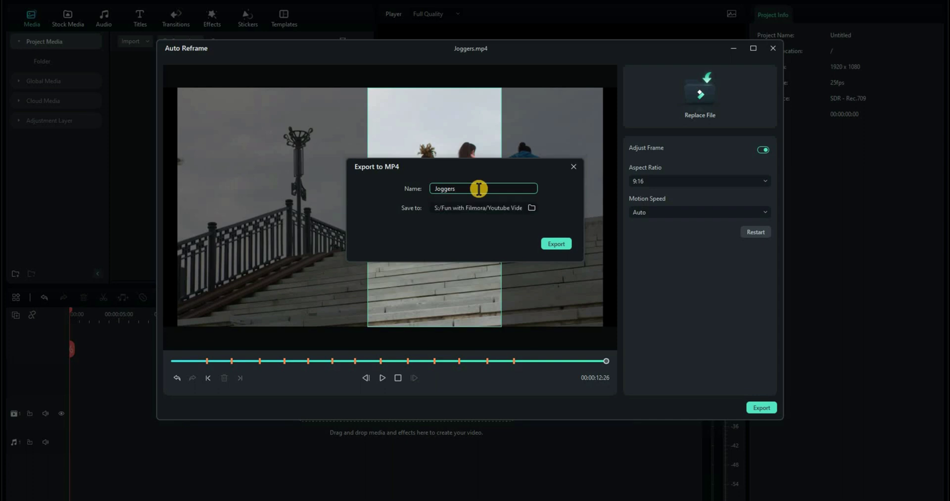
text(demo)
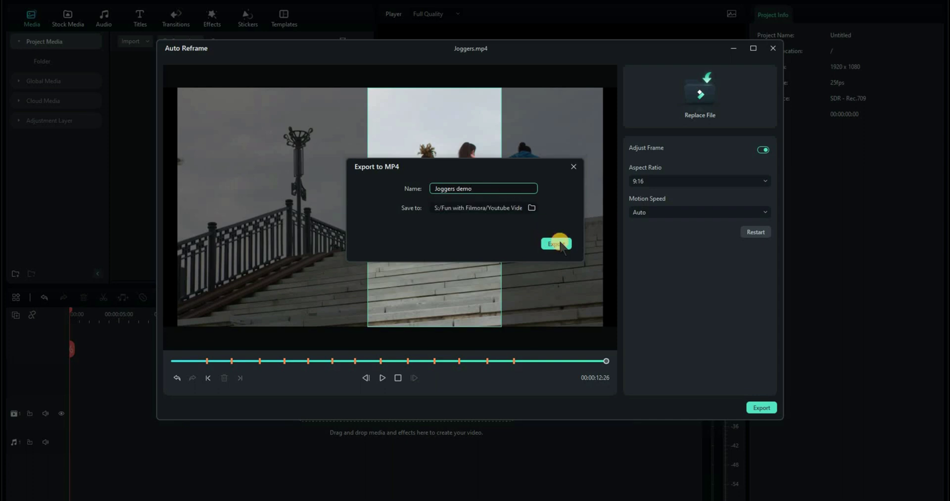
click(558, 244)
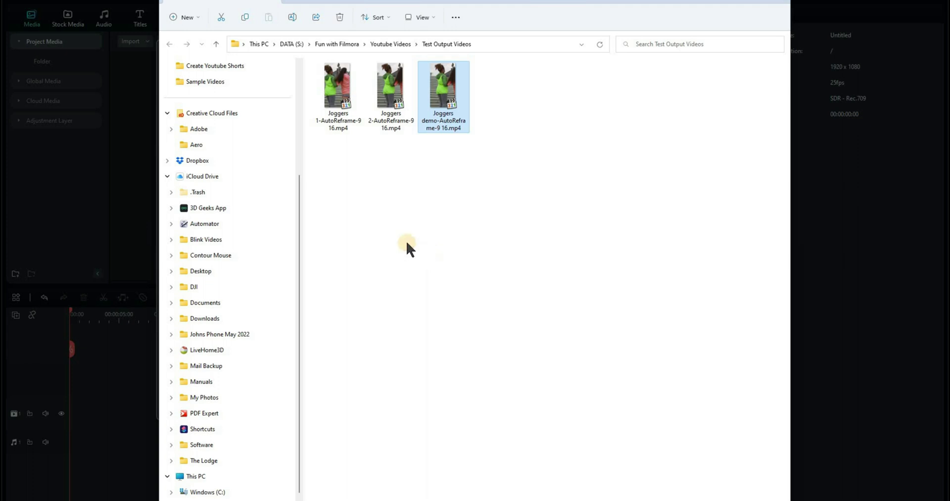
Play Joggers demo-AutoReframe-9 16.mp4 from the output folder, then close the player and folder
click(327, 186)
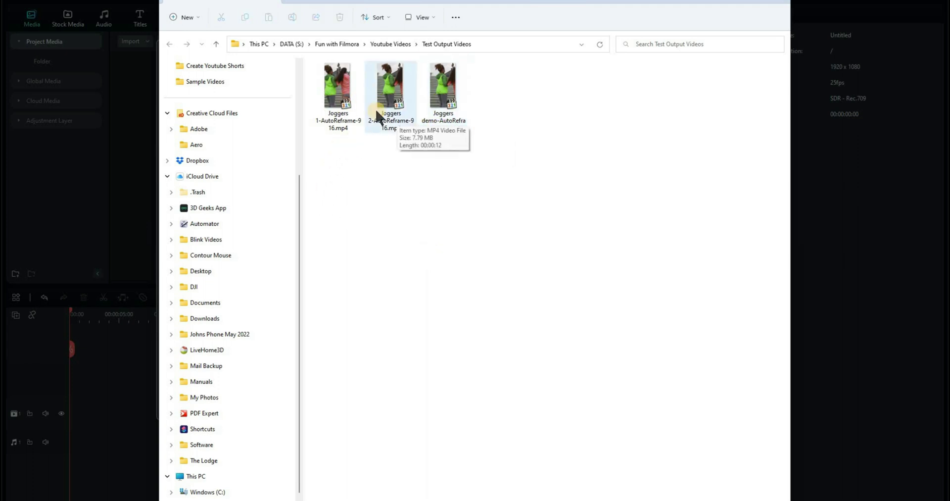
click(440, 78)
click(440, 79)
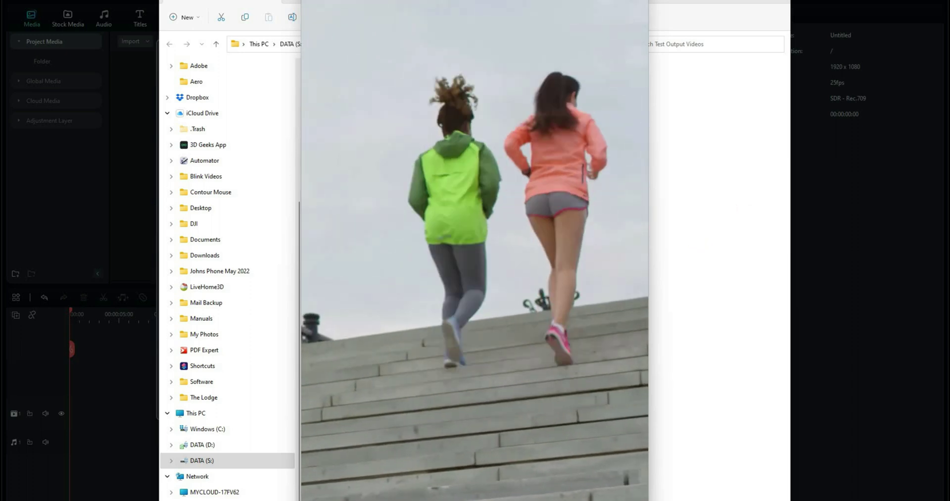
click(167, 456)
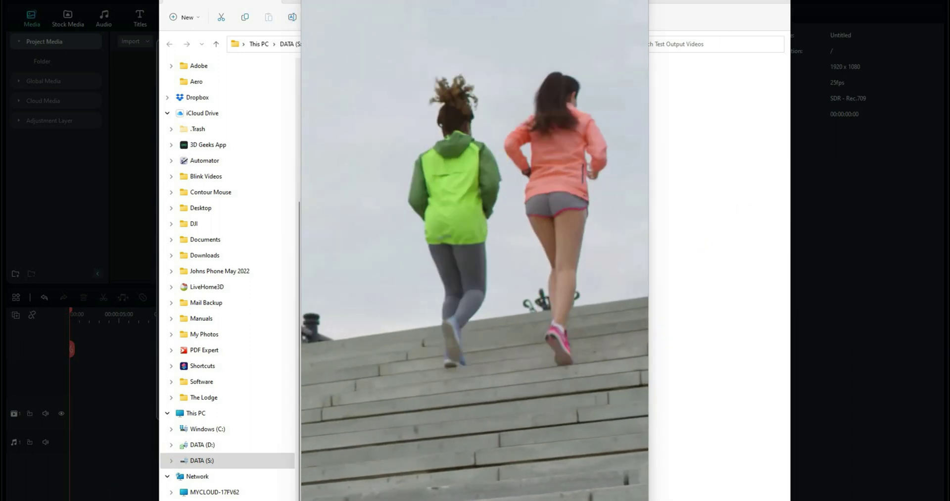
click(780, 2)
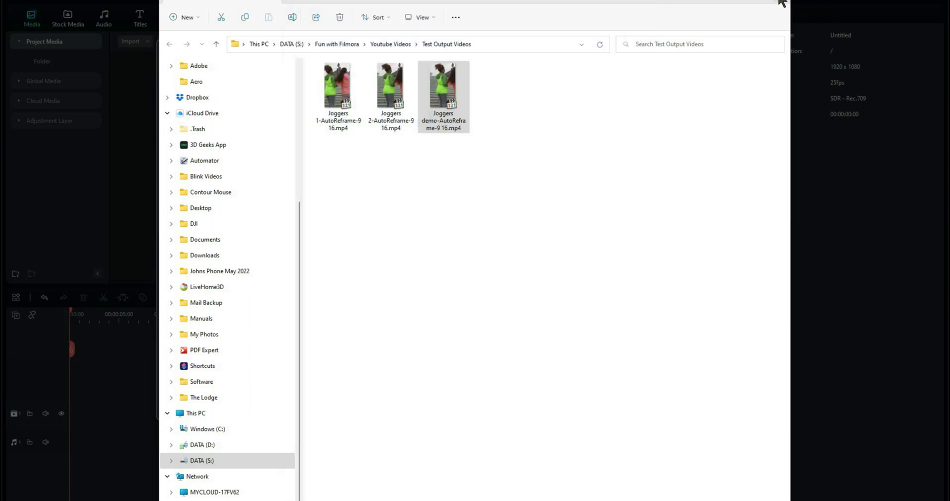
click(797, 74)
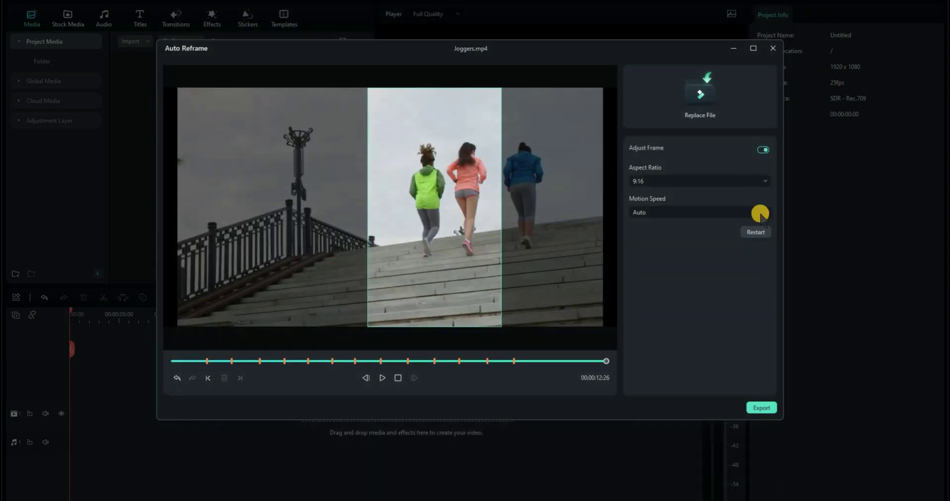
Leave Auto Reframe and create a new 9:16 (Portrait) project
click(772, 48)
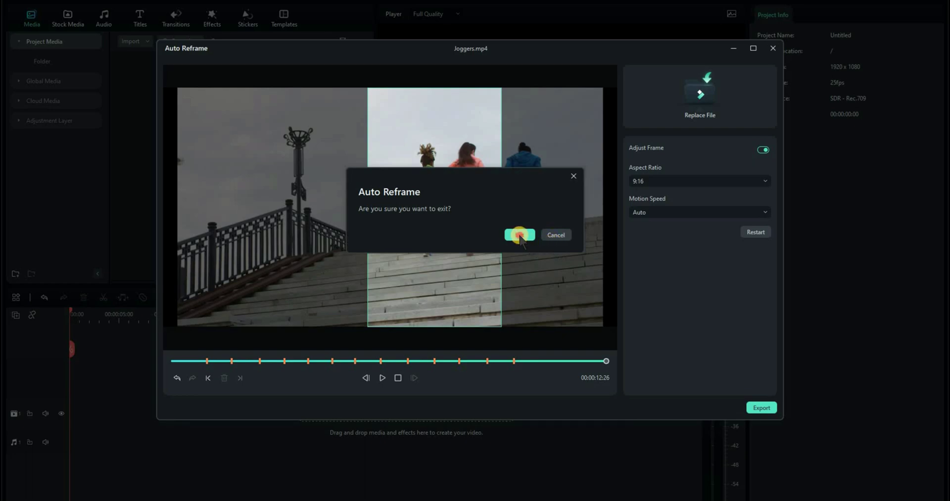
click(520, 234)
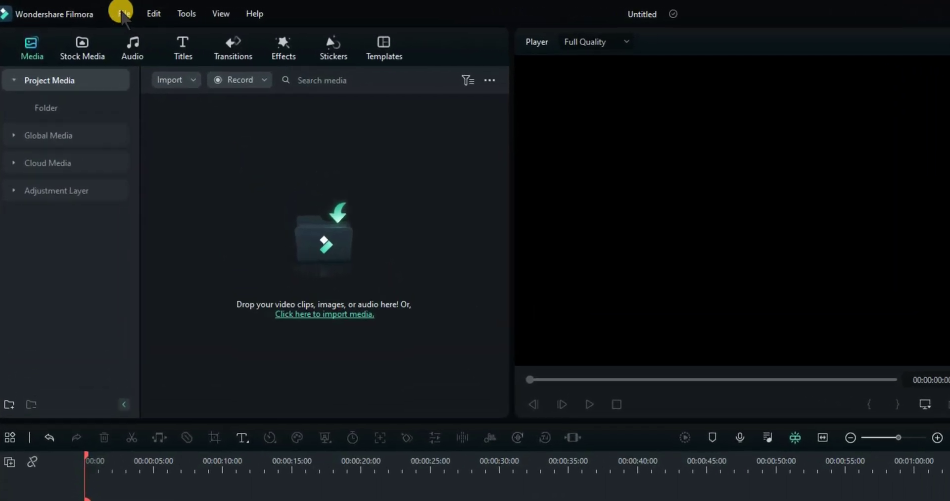
click(124, 14)
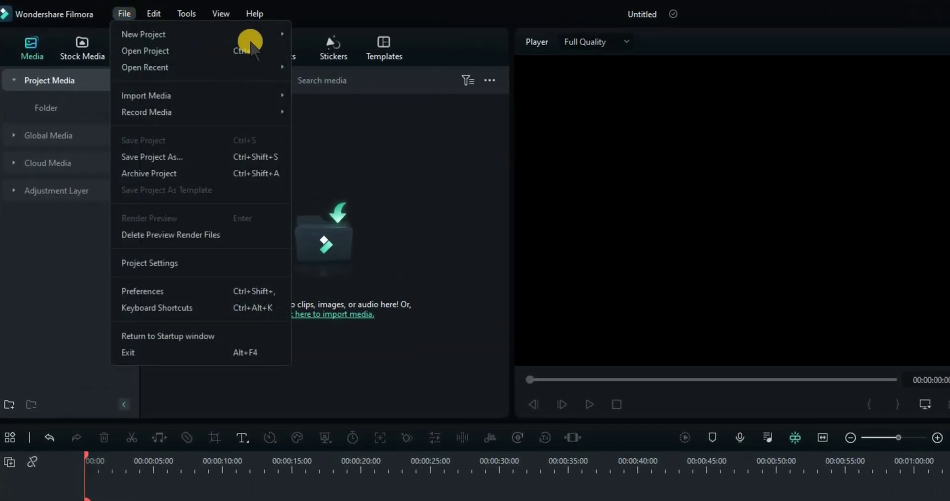
mouse_move(269, 34)
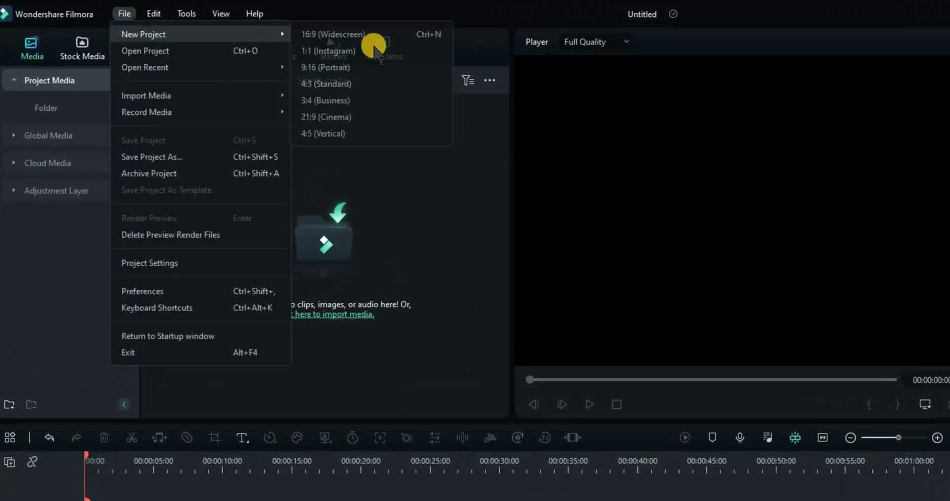
click(354, 72)
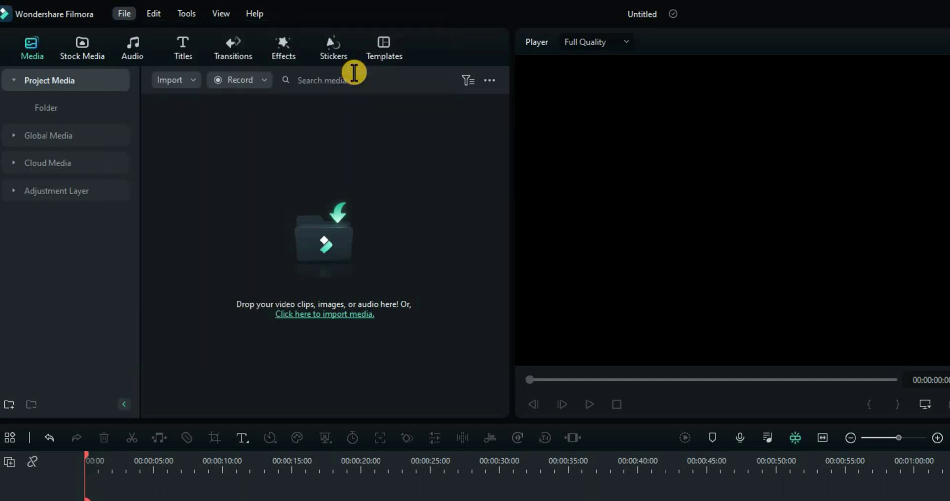
click(124, 13)
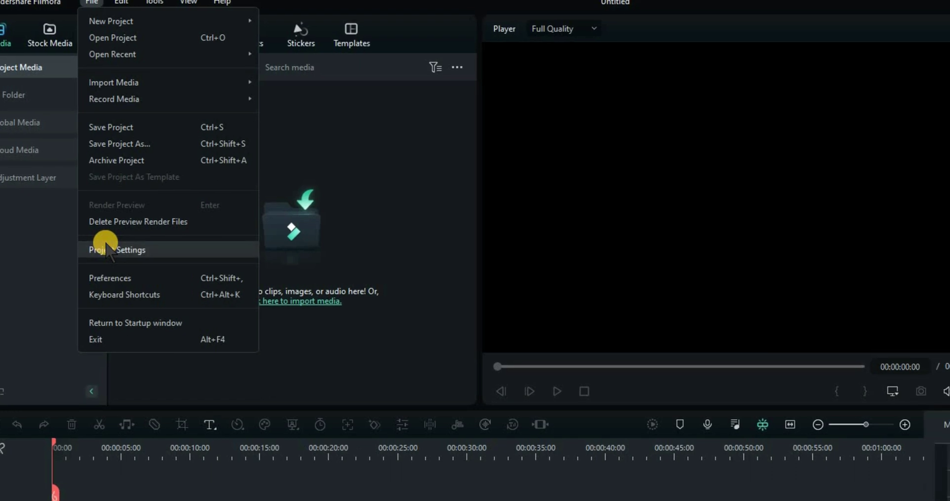
Confirm project settings of 1080x1920 resolution, 25 fps and SDR - Rec.709 colour space
click(138, 262)
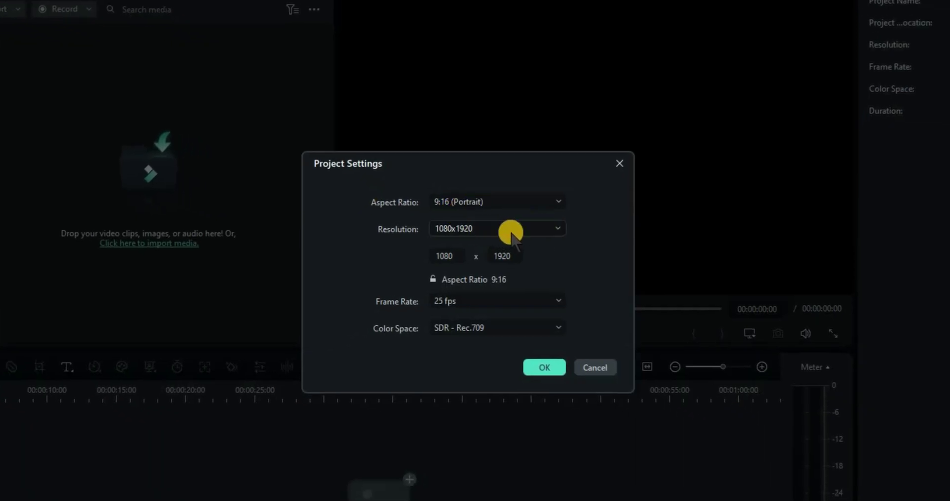
click(561, 228)
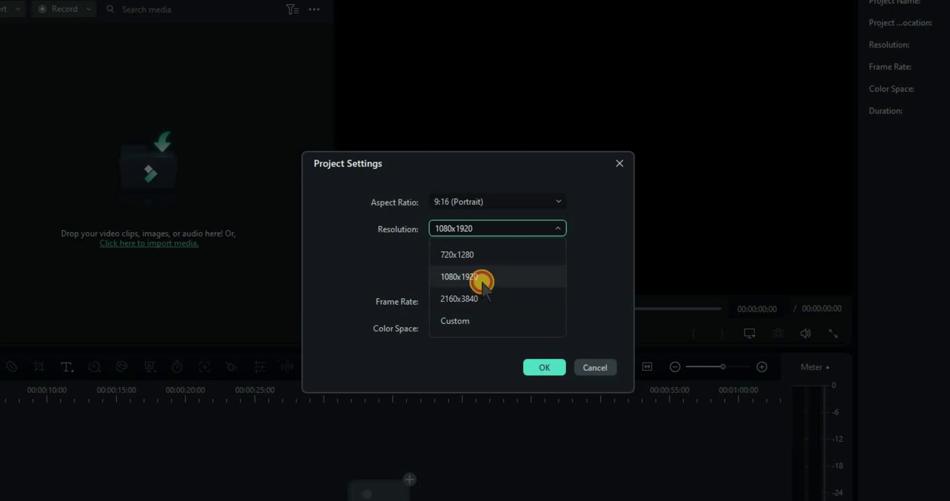
click(477, 278)
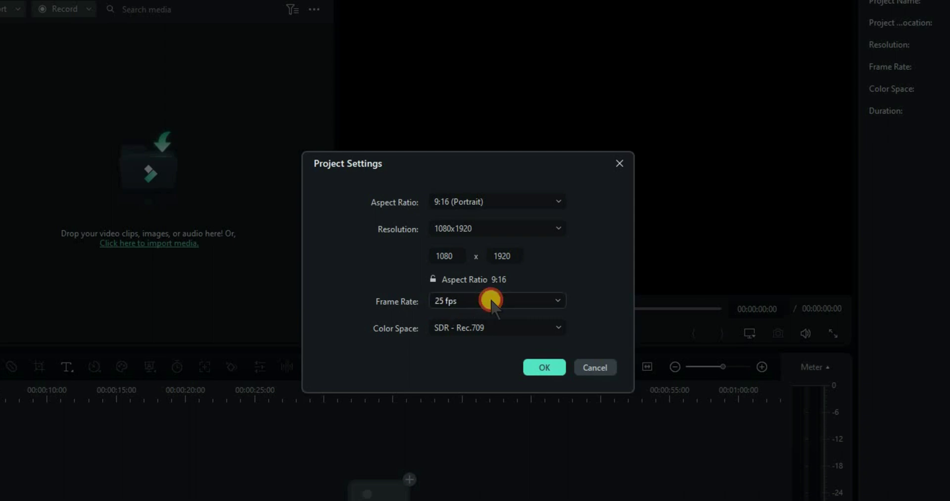
click(491, 301)
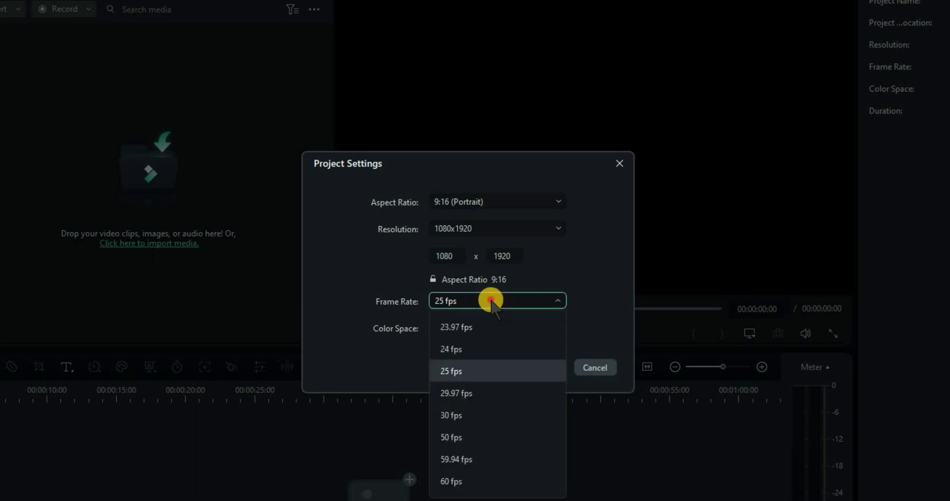
click(588, 277)
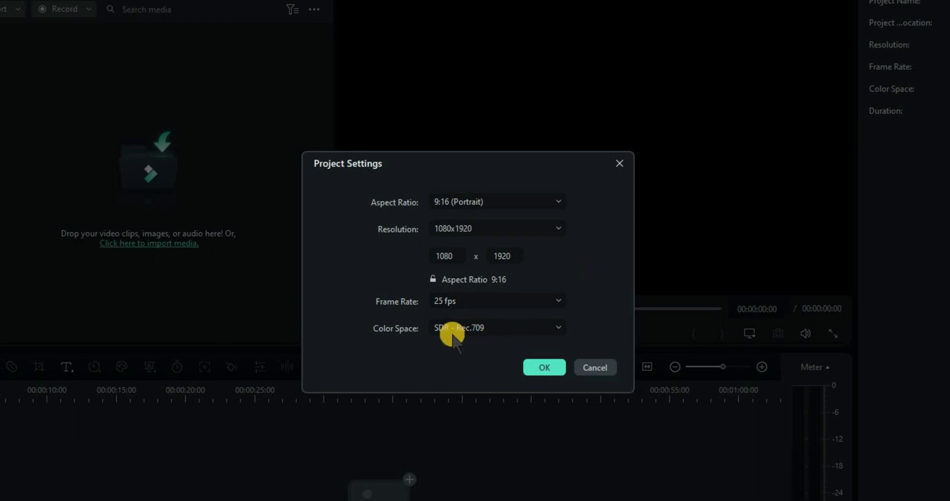
click(494, 329)
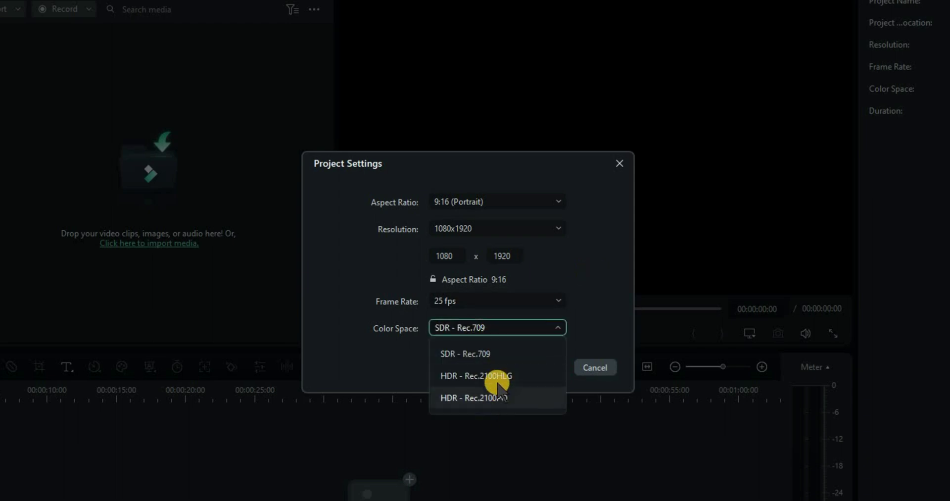
click(469, 354)
click(544, 367)
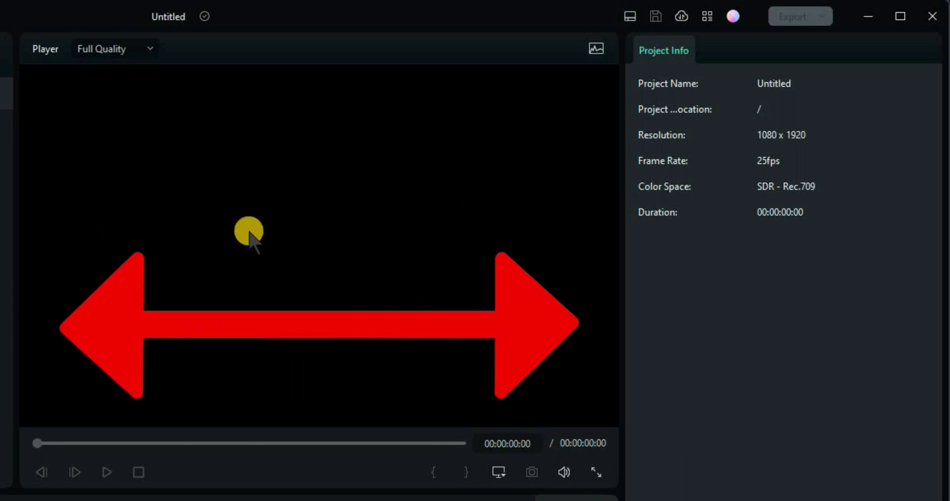
Choose the Short Video layout from the title-bar layout switcher
click(629, 18)
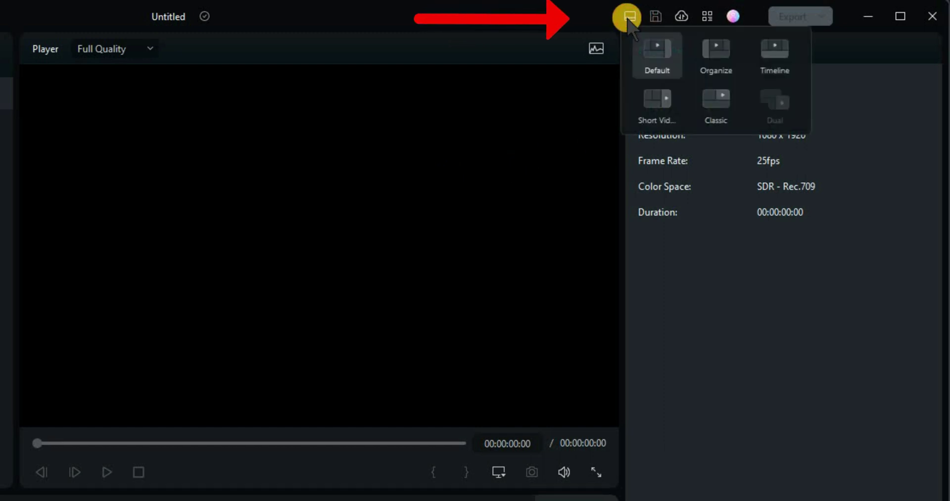
click(663, 99)
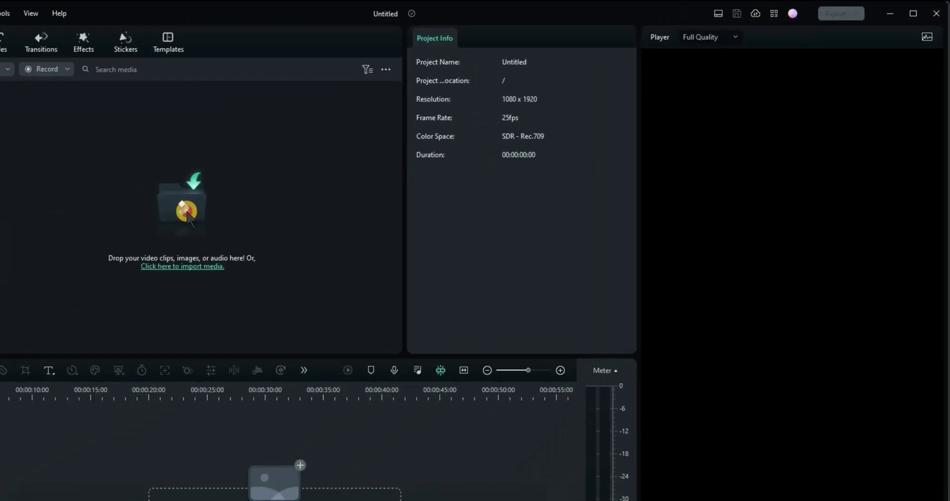
Import Joggers demo-AutoReframe-9 16.mp4 from Test Output Videos and drag it onto the video track
click(299, 181)
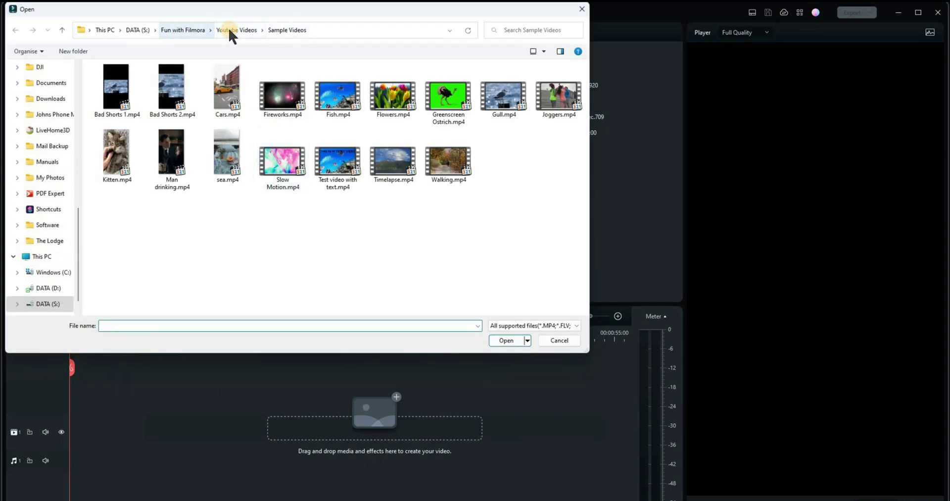
click(229, 30)
double_click(275, 97)
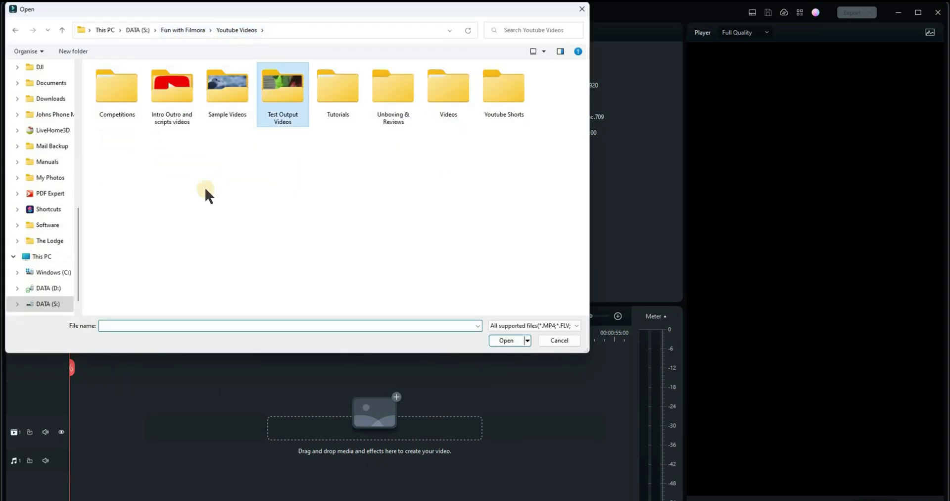
click(232, 99)
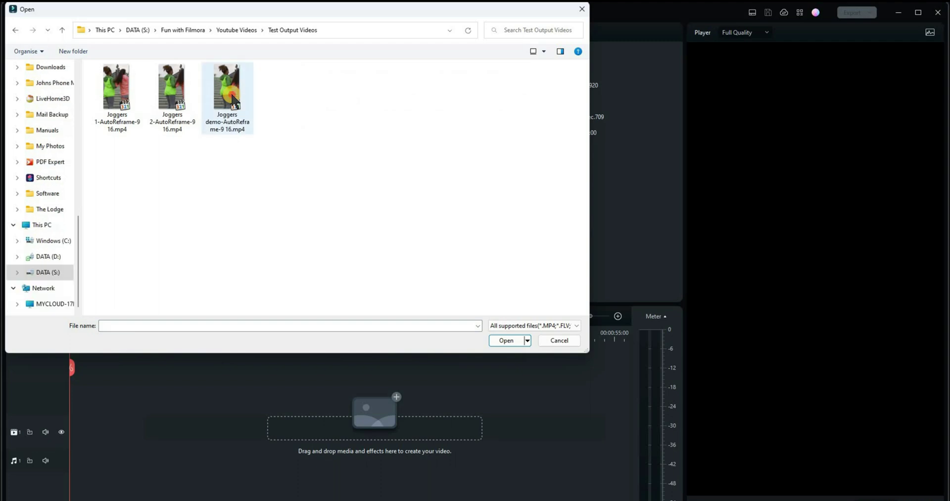
click(506, 341)
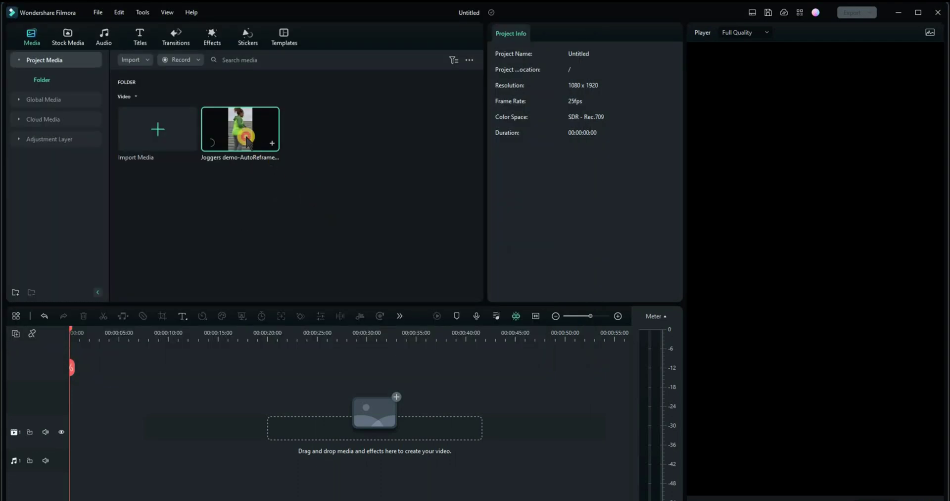
drag(246, 142, 183, 451)
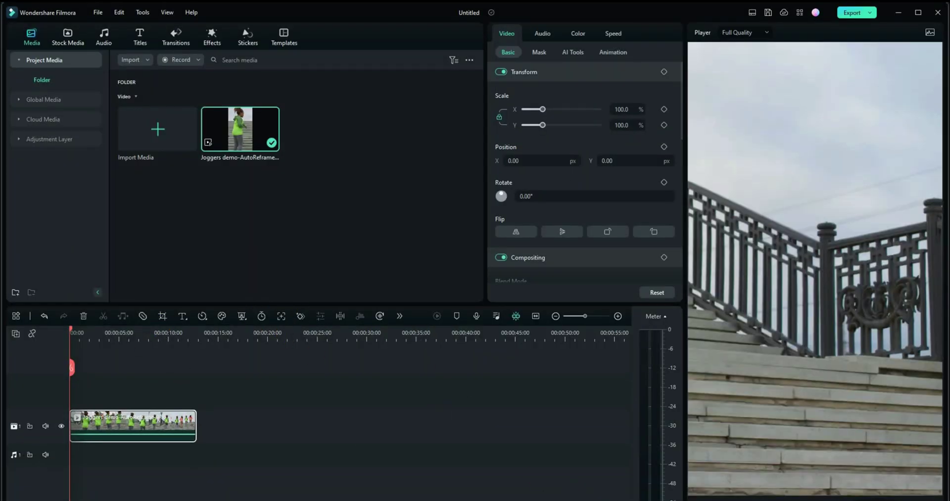
key(space)
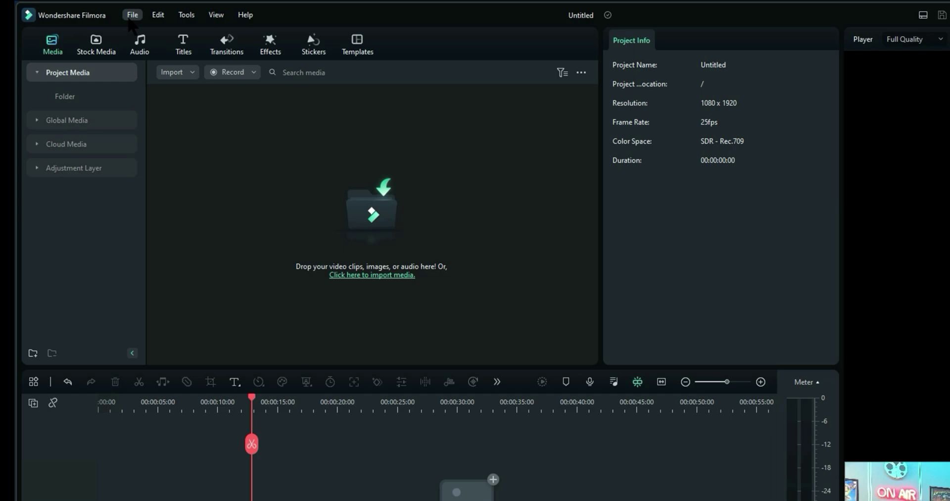
Open Project Settings from the File menu to check the 1080x1920 project
click(121, 10)
click(201, 287)
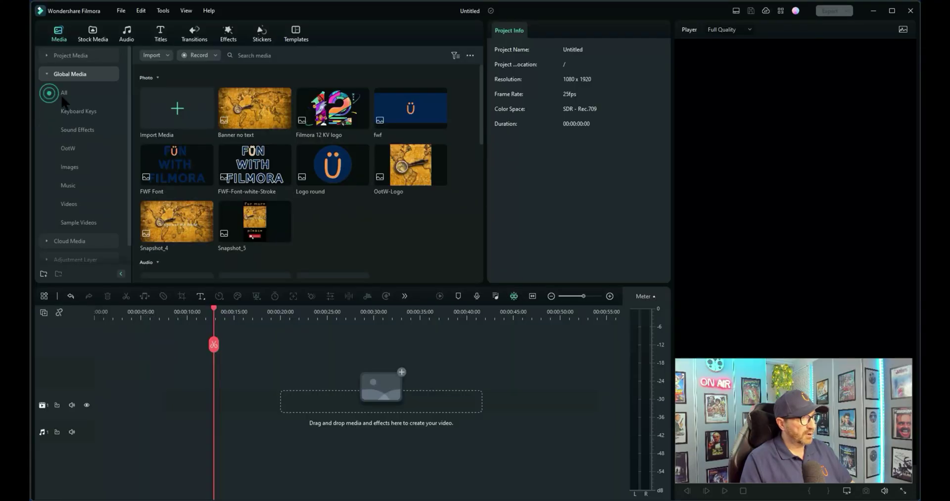
Add the Bad Shorts 1 sample video to the timeline and preview it to 5 seconds 20 frames
click(94, 221)
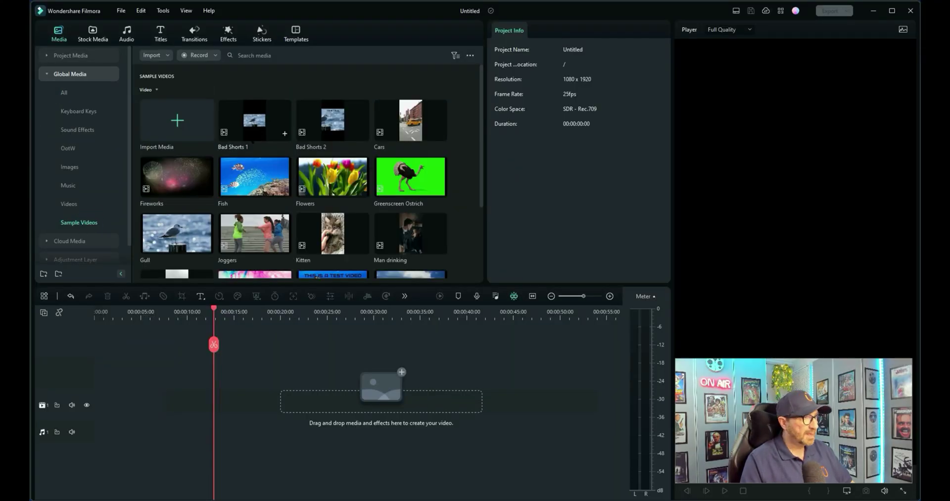
drag(258, 124, 106, 419)
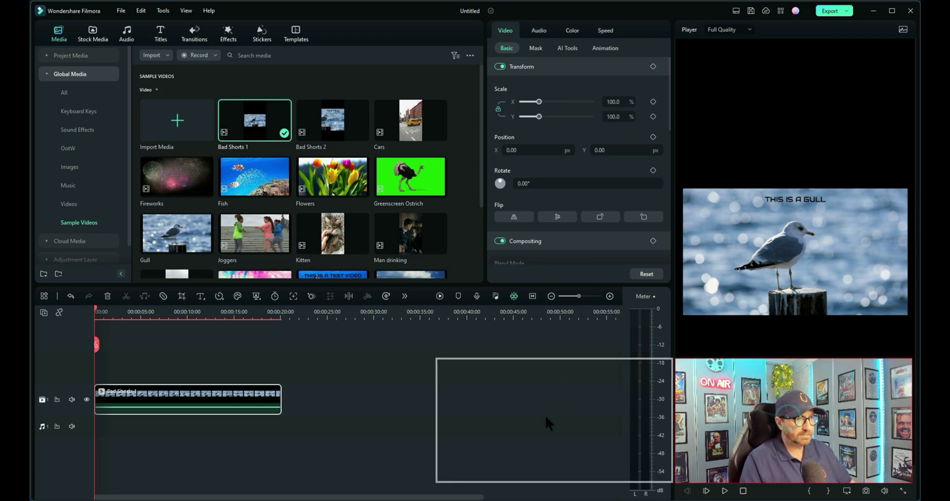
click(725, 491)
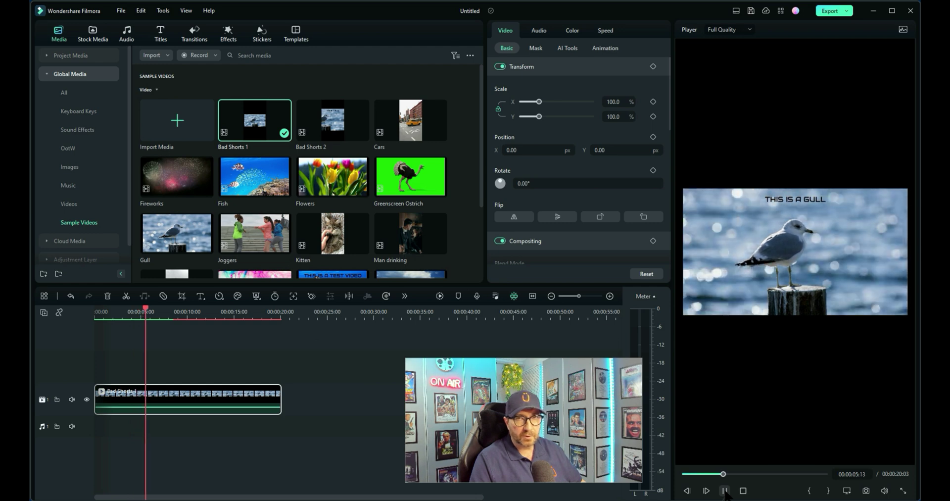
click(725, 491)
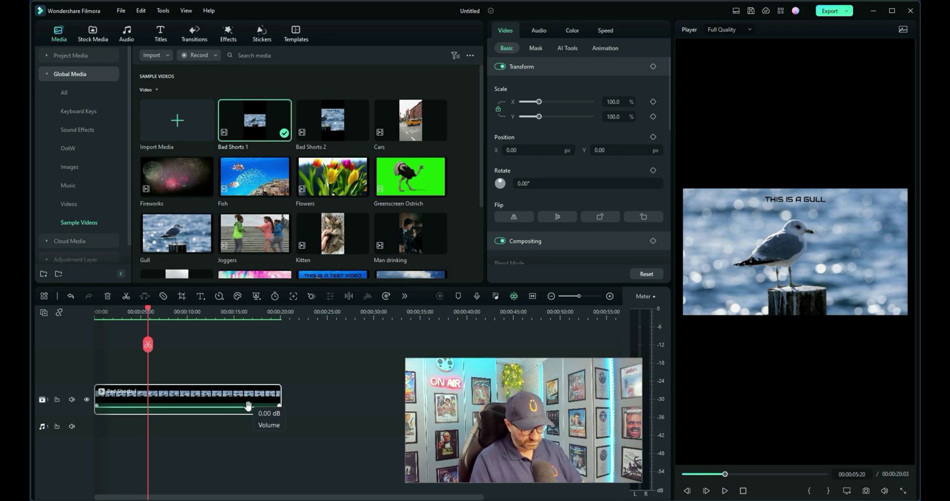
Replace Bad Shorts 1 with the Bad Shorts 2 gull clip and preview it from the start
key(Delete)
drag(333, 121, 97, 463)
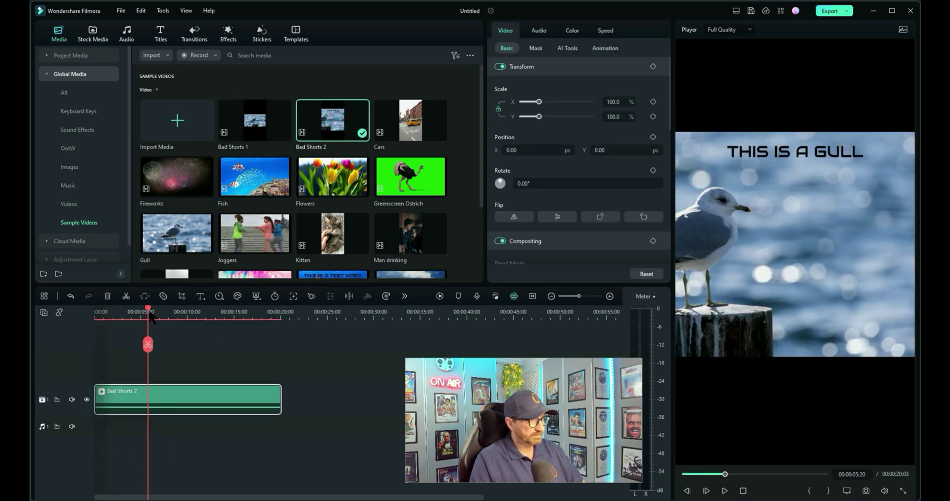
drag(148, 310, 86, 319)
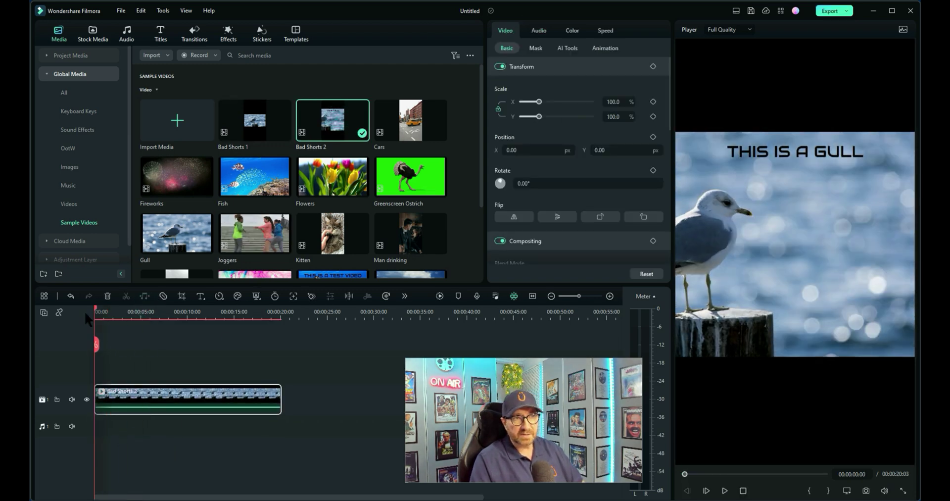
click(723, 491)
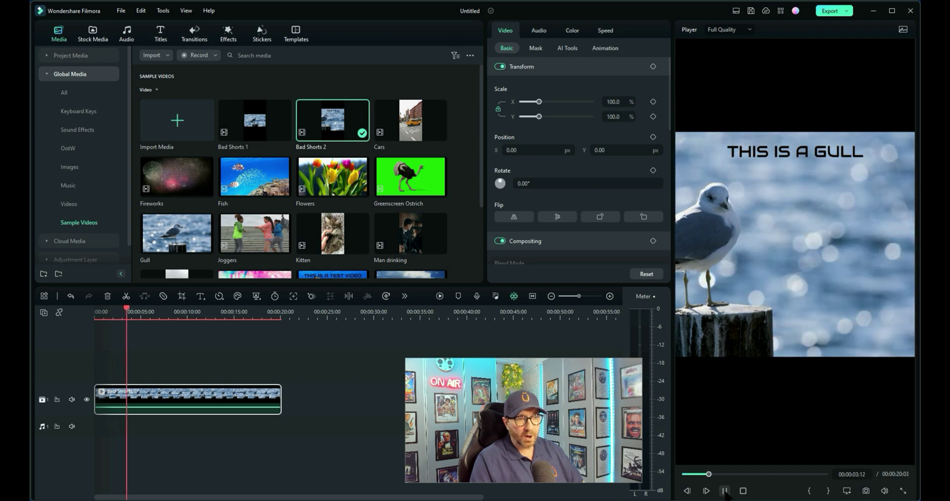
click(726, 492)
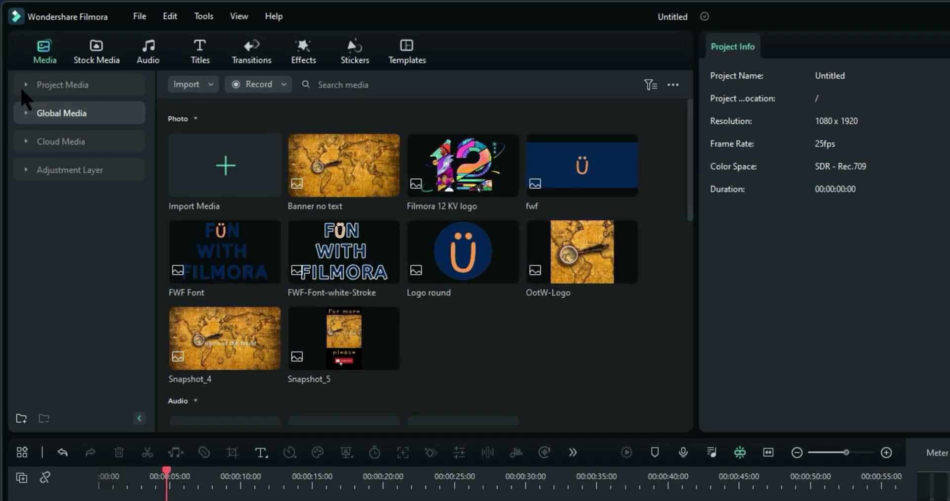
Add the 10-second Fish sample clip to the video track and play it from the beginning
click(20, 112)
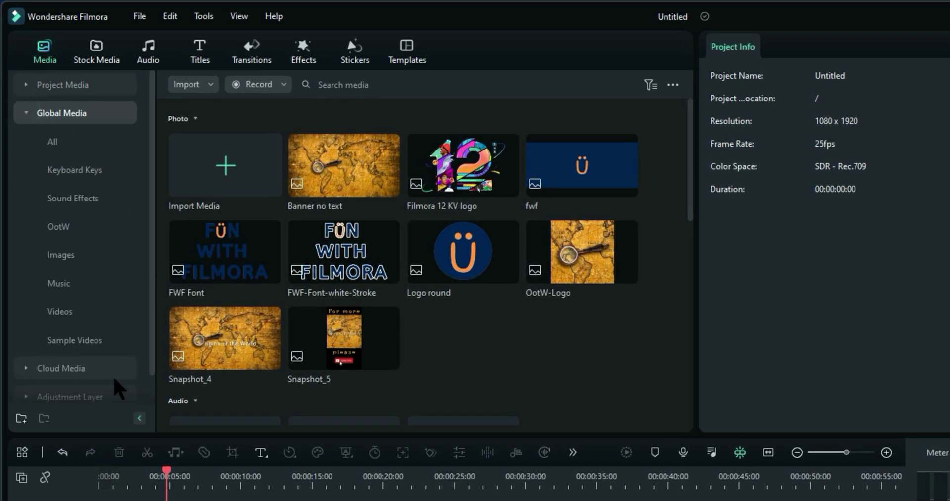
click(91, 341)
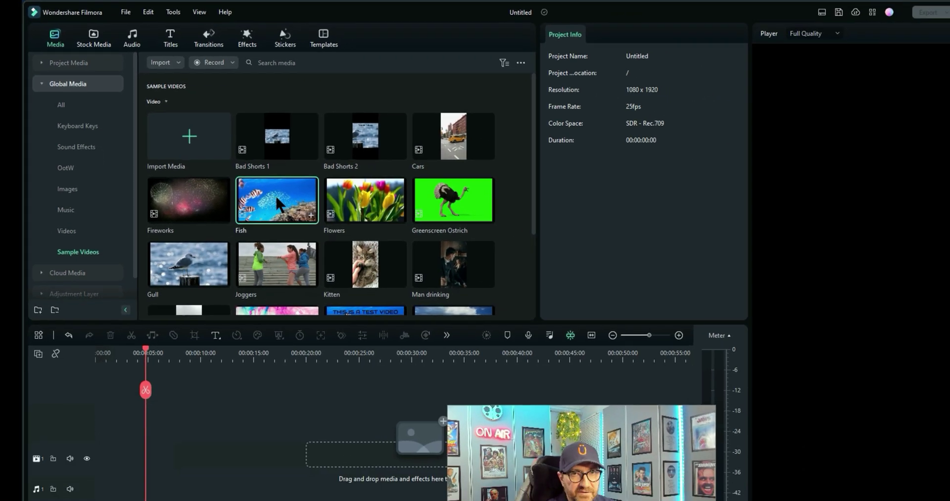
drag(301, 221, 98, 418)
drag(139, 313, 75, 314)
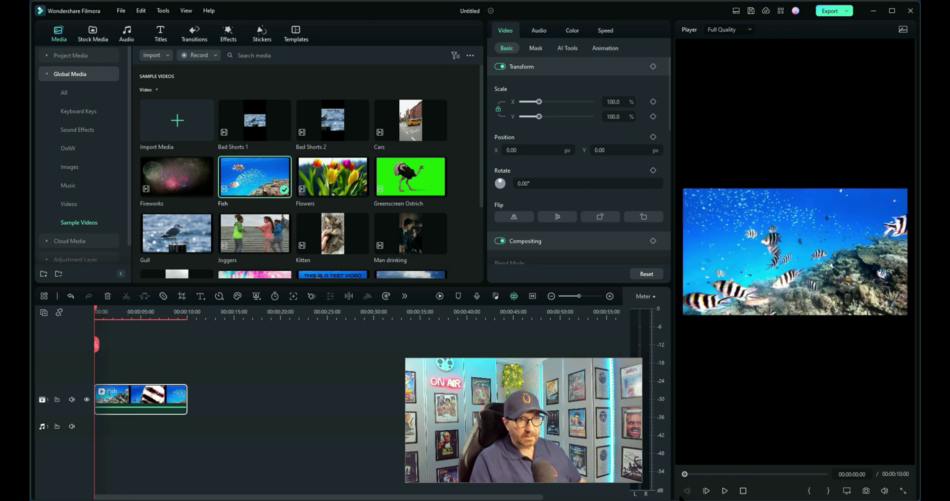
click(724, 491)
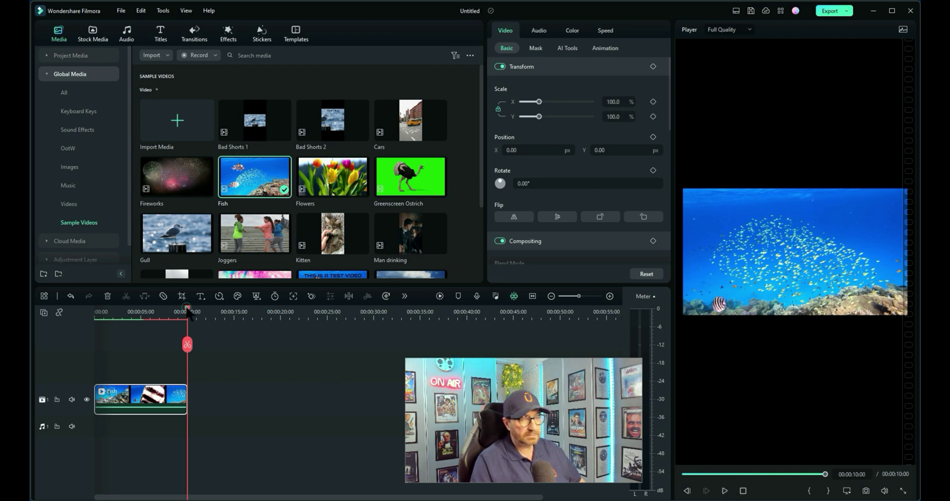
drag(187, 311, 51, 319)
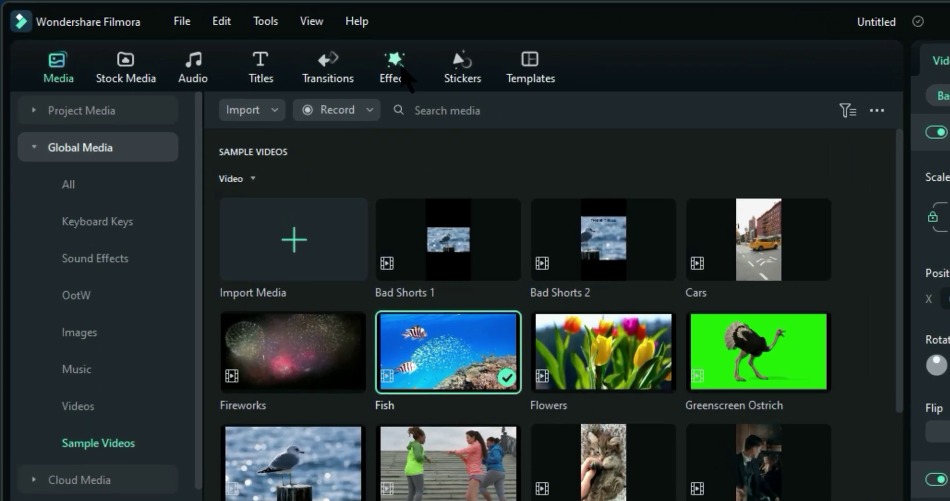
Filter the effects to Free, search 'blur', and choose Basic Blur
click(228, 33)
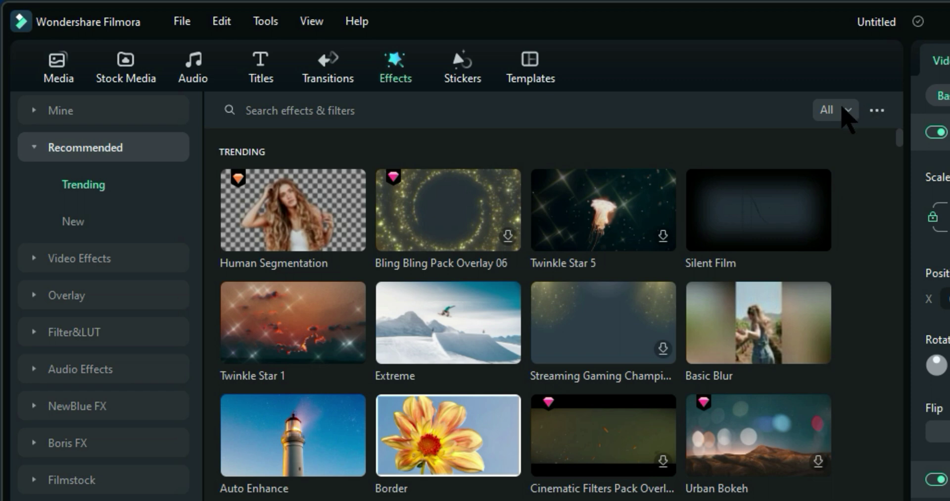
click(843, 109)
click(846, 159)
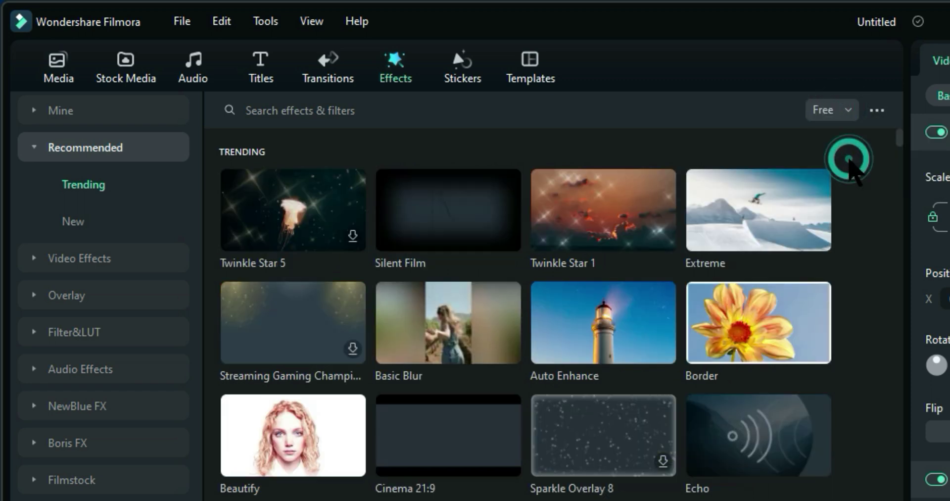
click(400, 111)
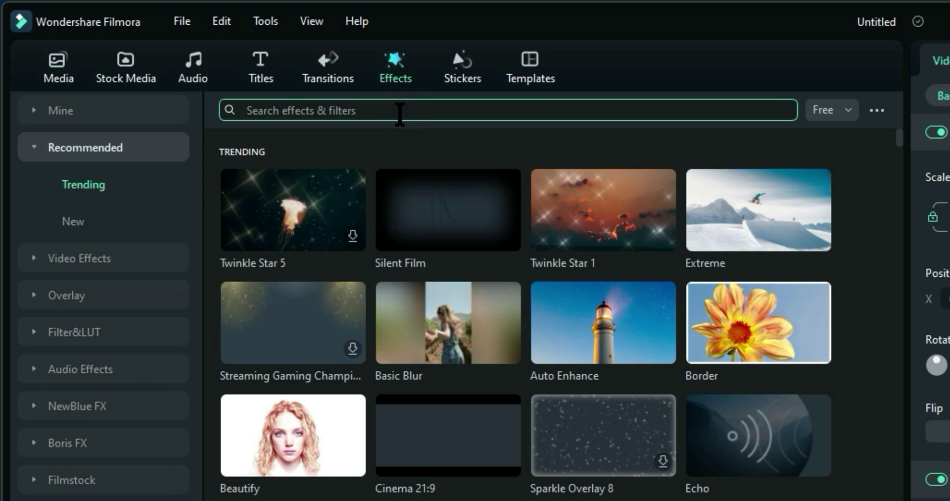
text(blur)
key(Return)
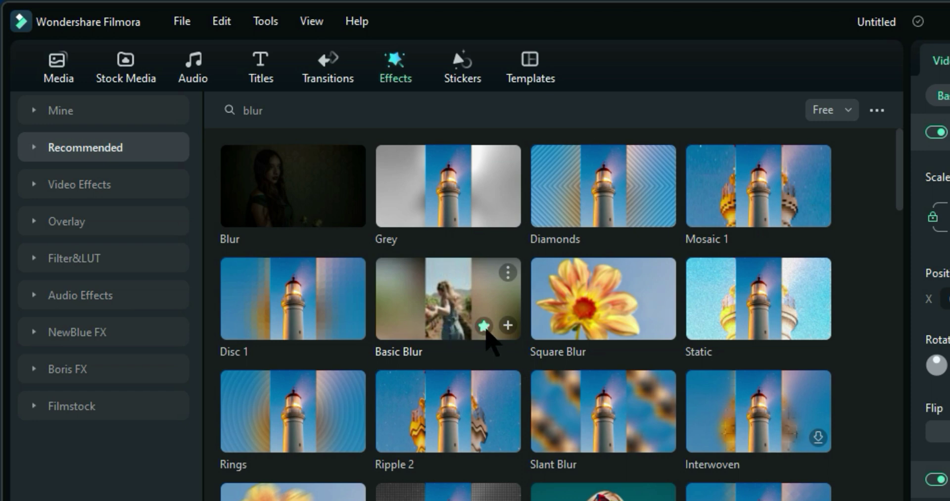
click(448, 290)
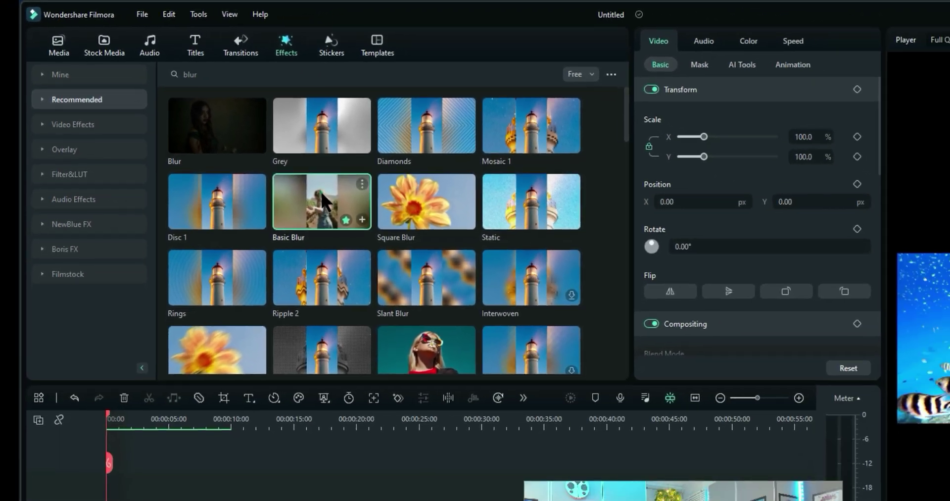
Put Basic Blur on a new track above the Fish clip, stretched to its full length, and preview
drag(324, 200, 120, 500)
drag(104, 381, 105, 379)
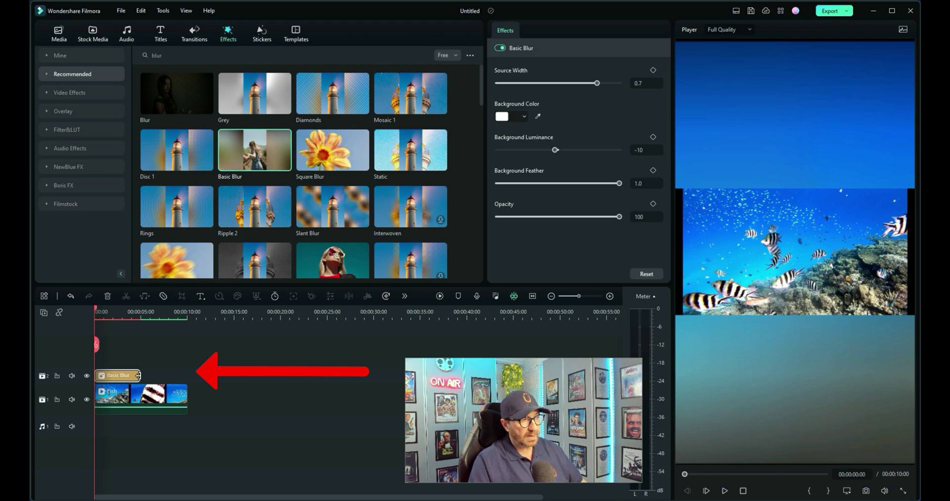
drag(138, 375, 229, 411)
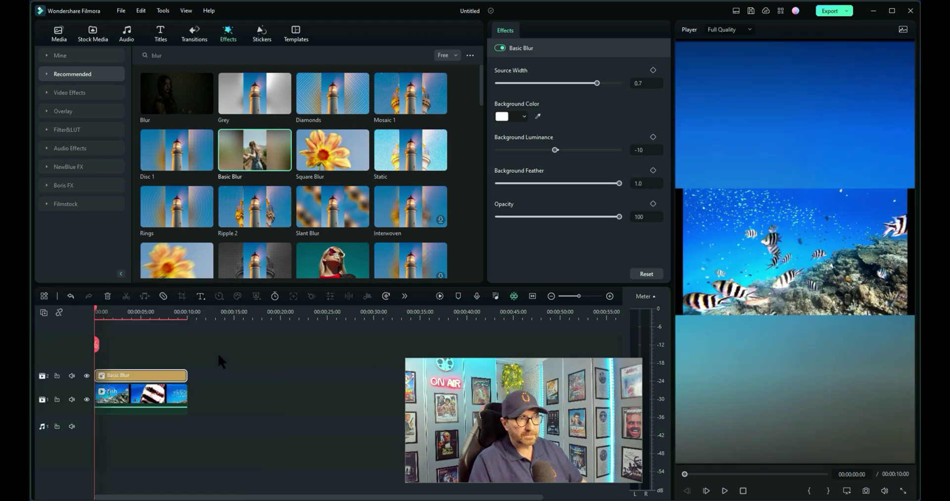
click(723, 491)
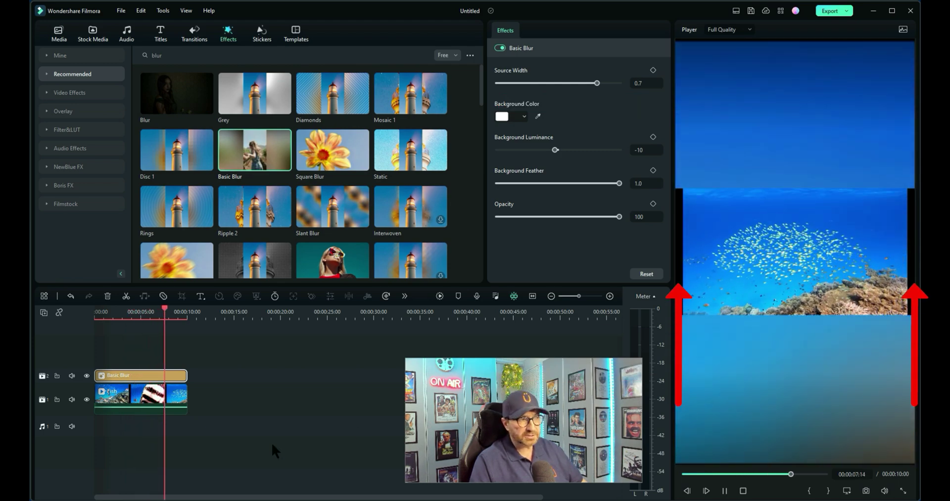
click(785, 233)
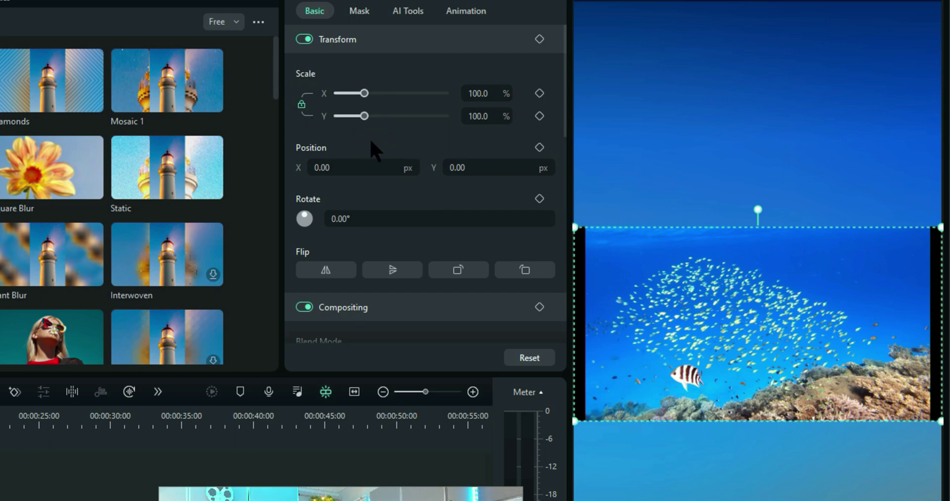
Scale the Fish clip up to 341.3% in the Transform settings
drag(365, 116, 367, 115)
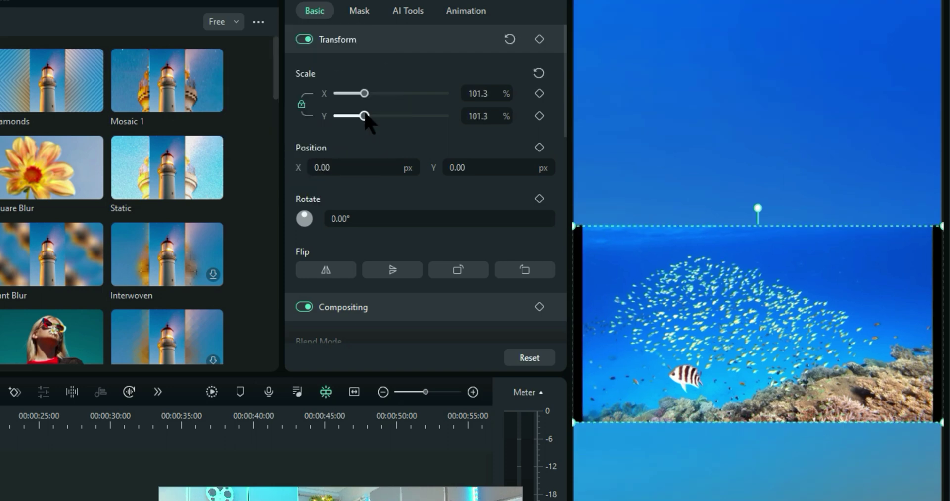
drag(364, 116, 369, 116)
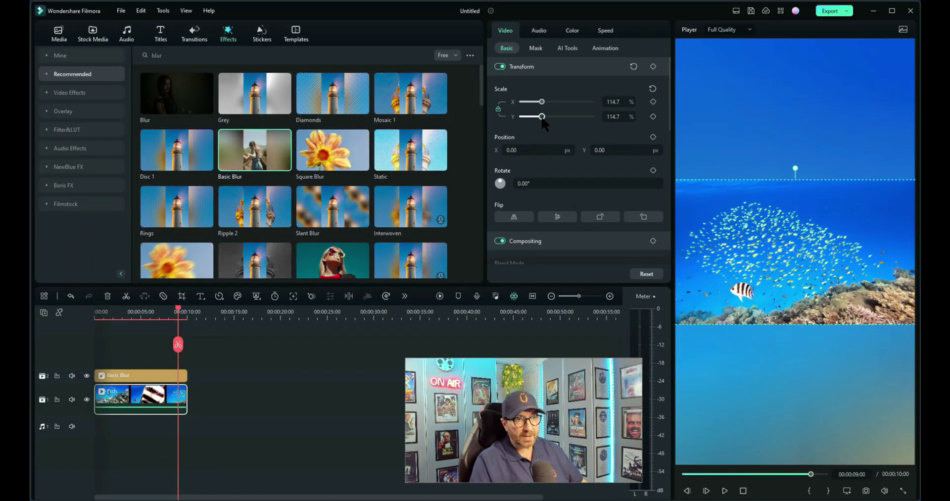
drag(542, 121, 580, 132)
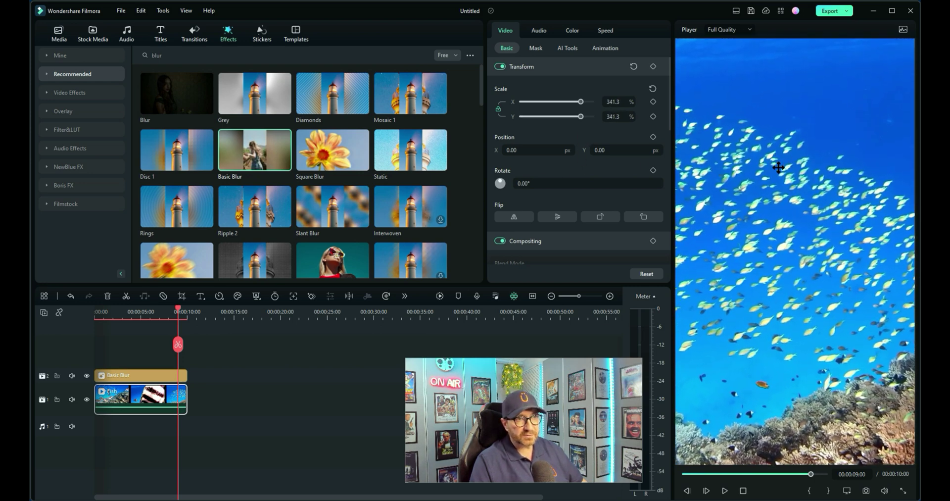
Reposition the enlarged clip to X 718, Y 0 so the striped fish shows, then rewind
drag(768, 168, 805, 166)
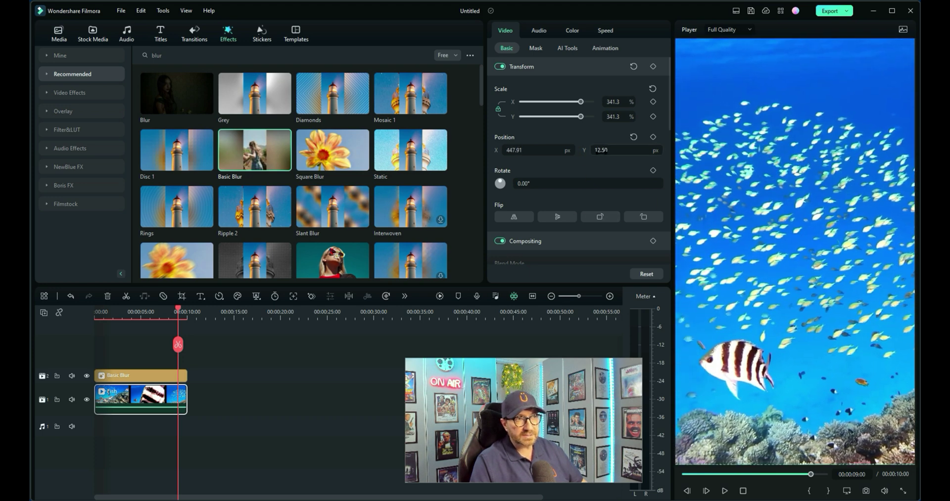
drag(601, 151, 599, 151)
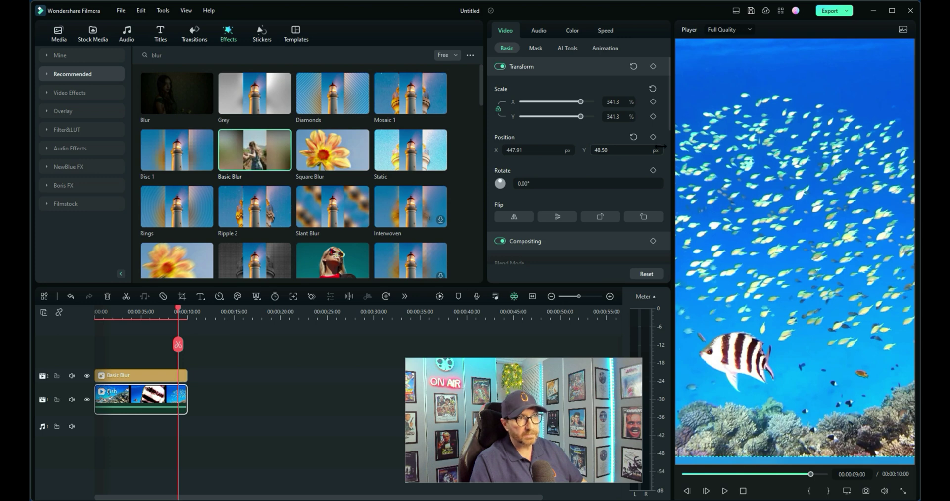
click(634, 137)
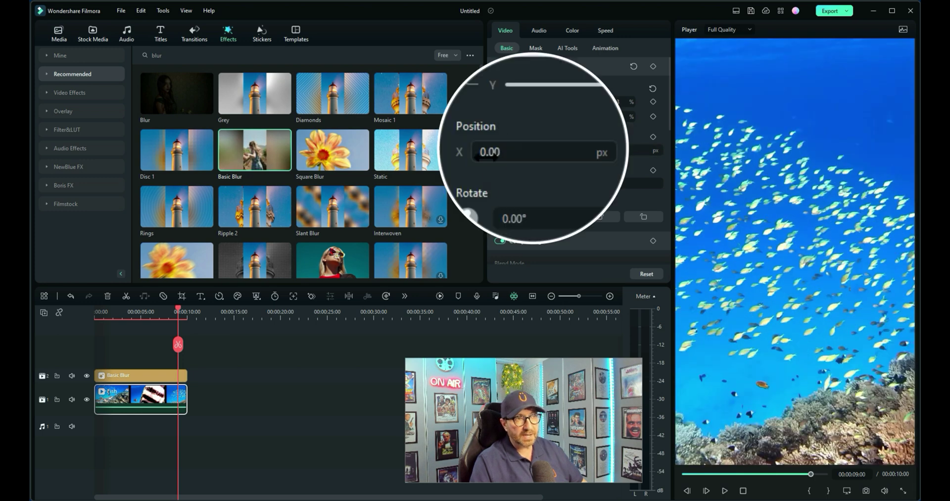
click(509, 151)
drag(509, 151, 589, 151)
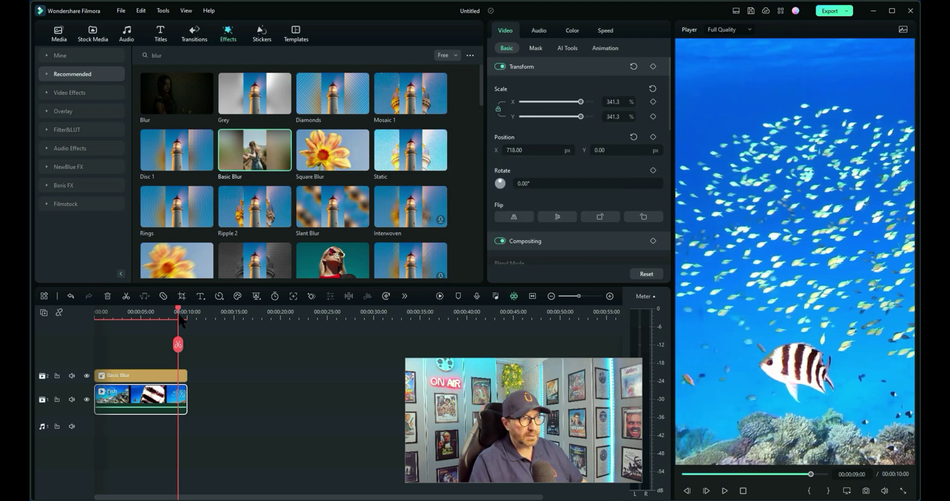
drag(178, 312, 95, 312)
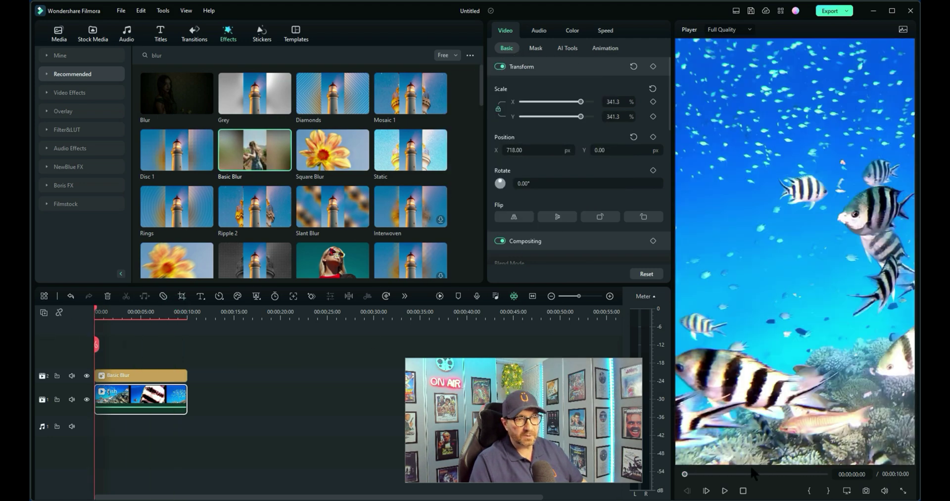
Preview the enlarged clip, try dragging it around the frame, then undo the last move
click(725, 492)
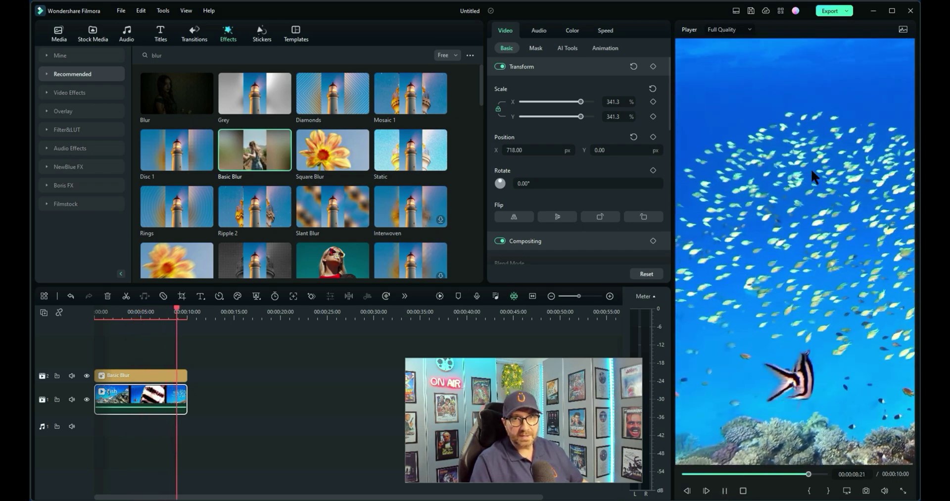
drag(880, 278, 818, 337)
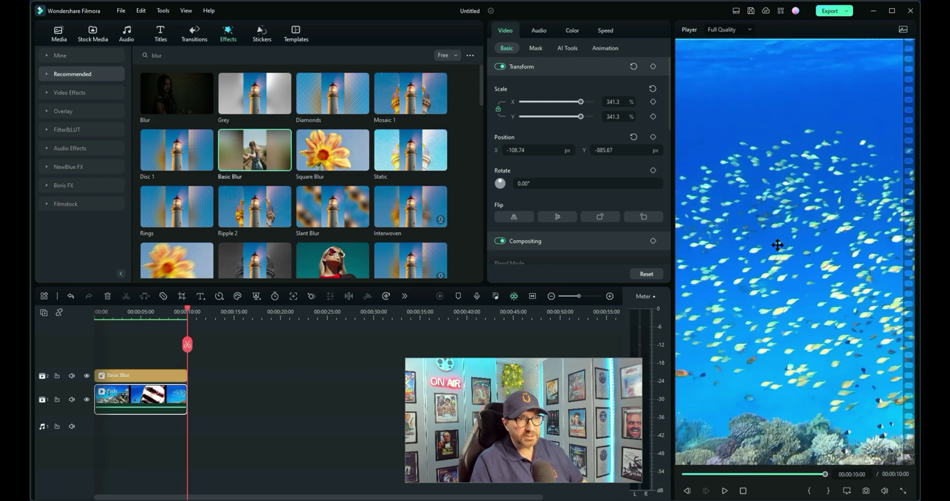
drag(777, 245, 825, 240)
drag(814, 278, 876, 270)
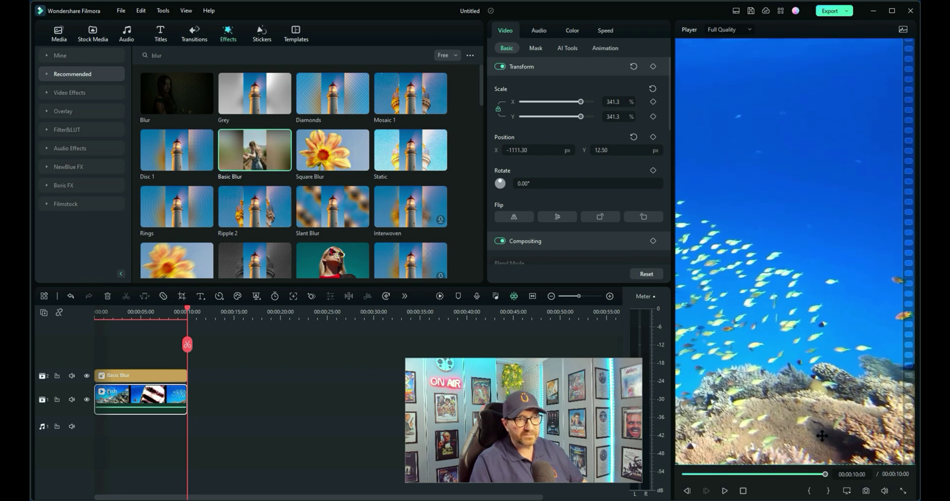
click(724, 490)
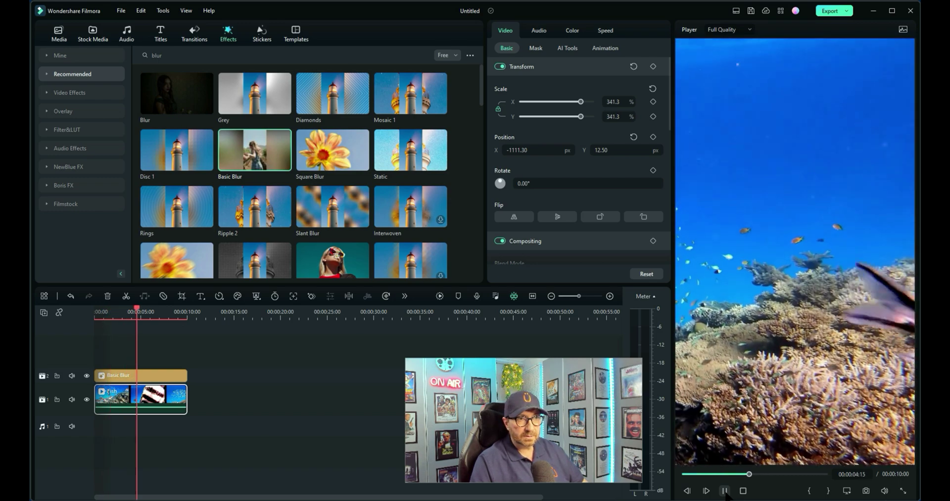
click(724, 490)
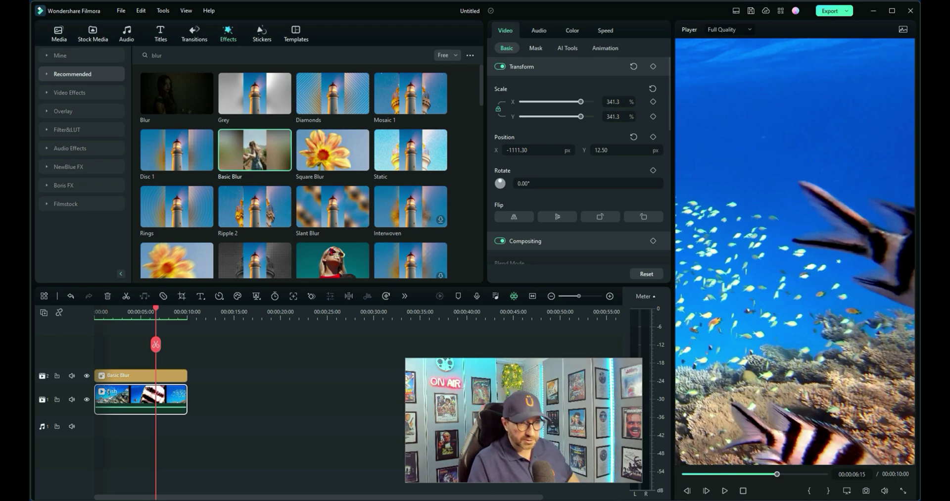
key(ctrl+z)
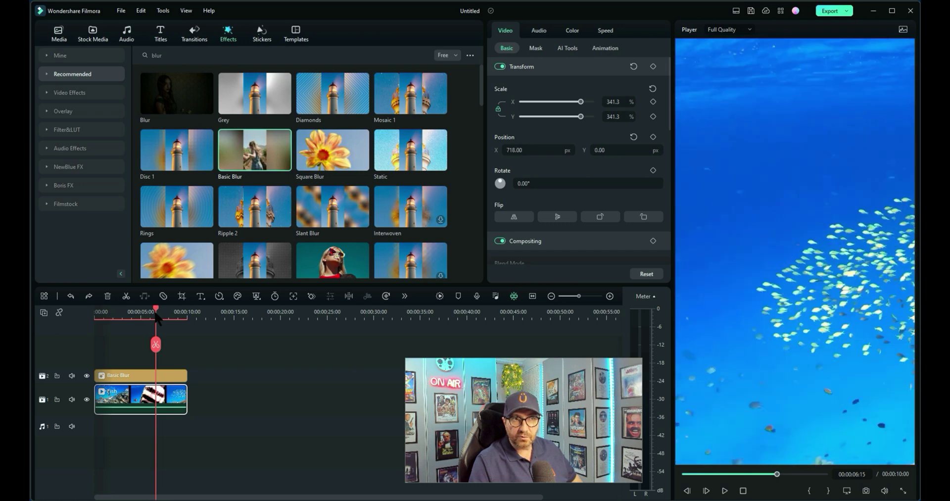
Undo the resize and blur lengthening, then scale the Fish clip to about 114.7%
key(ctrl+z)
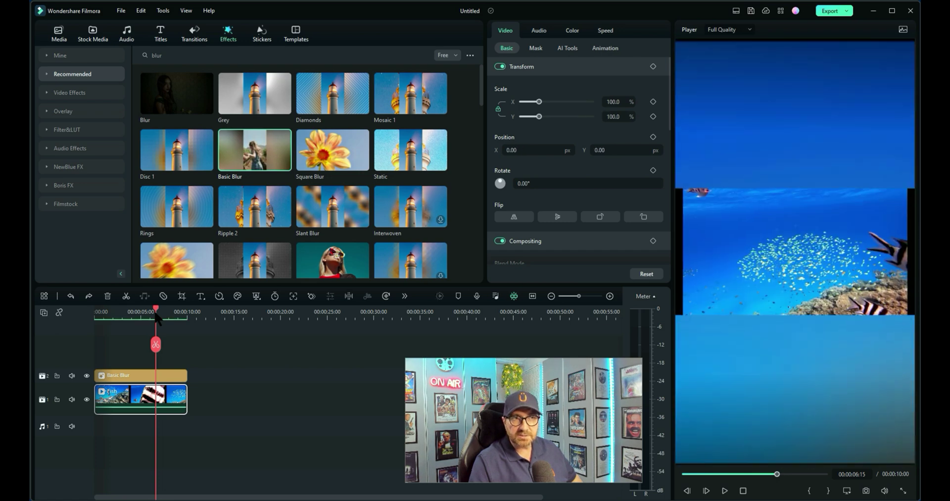
key(ctrl+z)
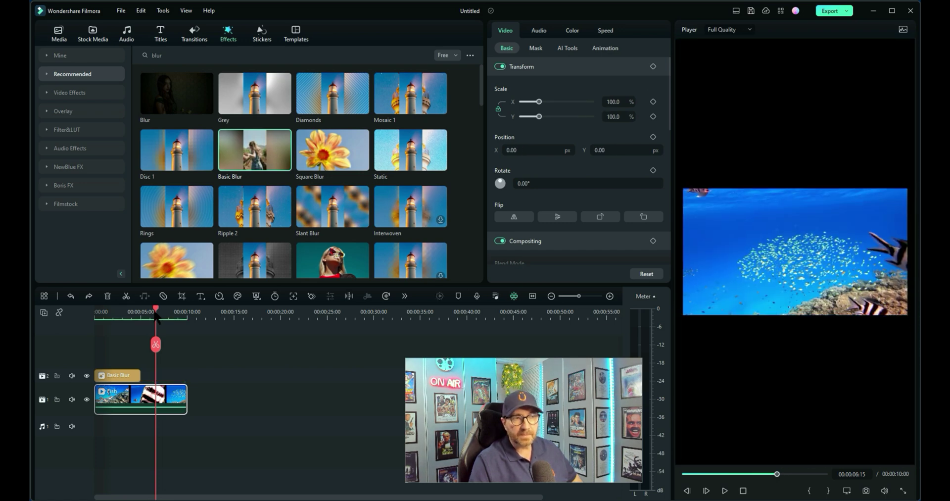
click(780, 275)
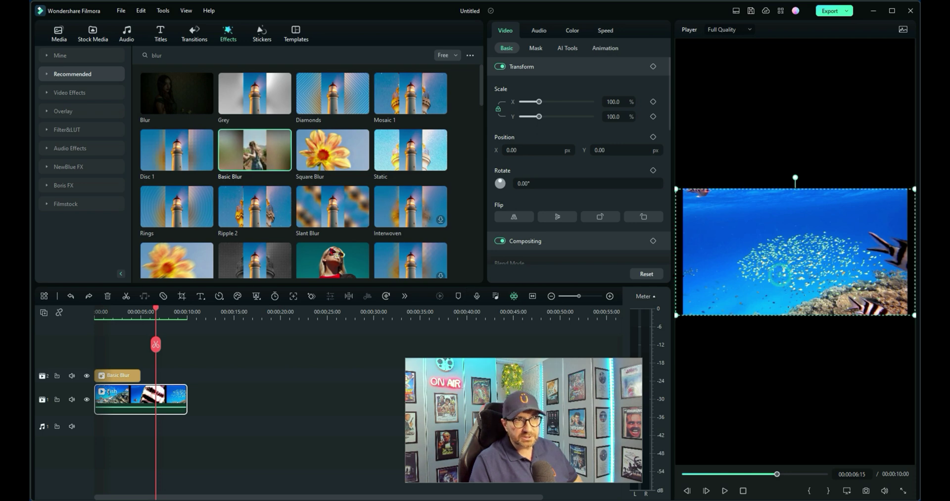
drag(539, 116, 543, 120)
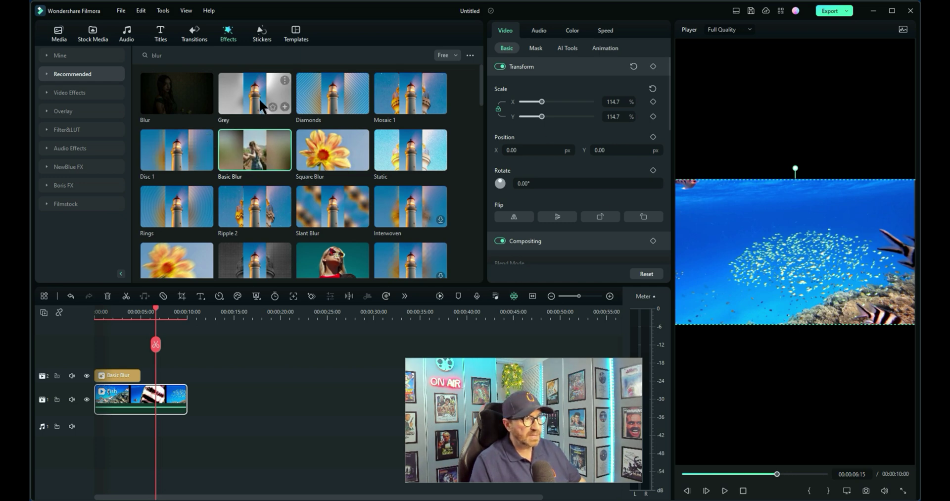
Delete Basic Blur, test a Grey effect above the clip, then delete Grey too
click(126, 376)
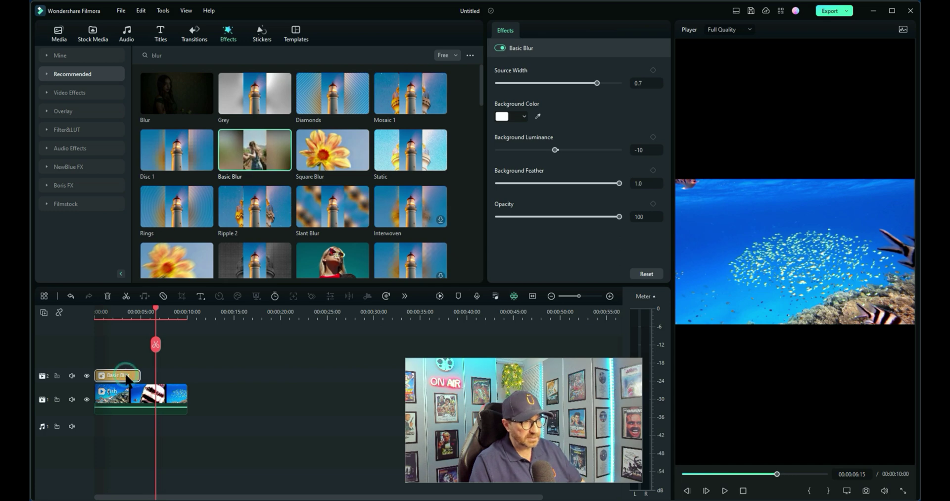
key(Delete)
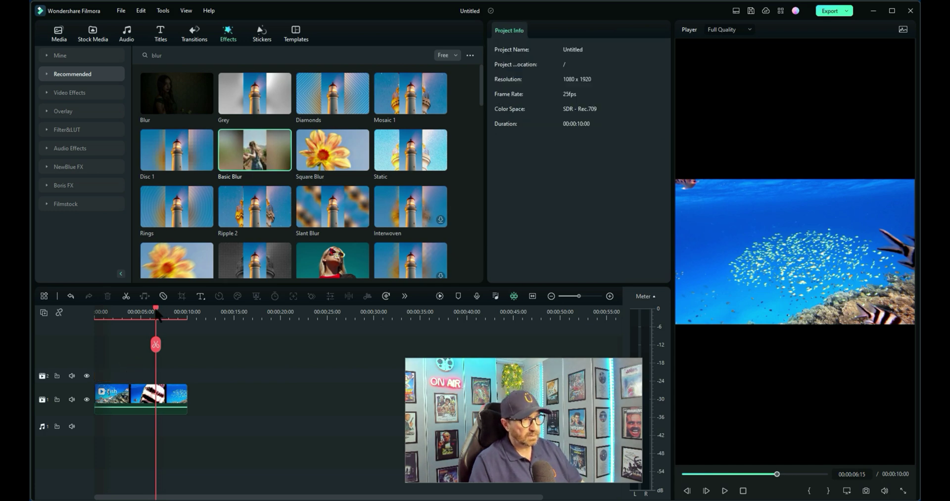
key(Home)
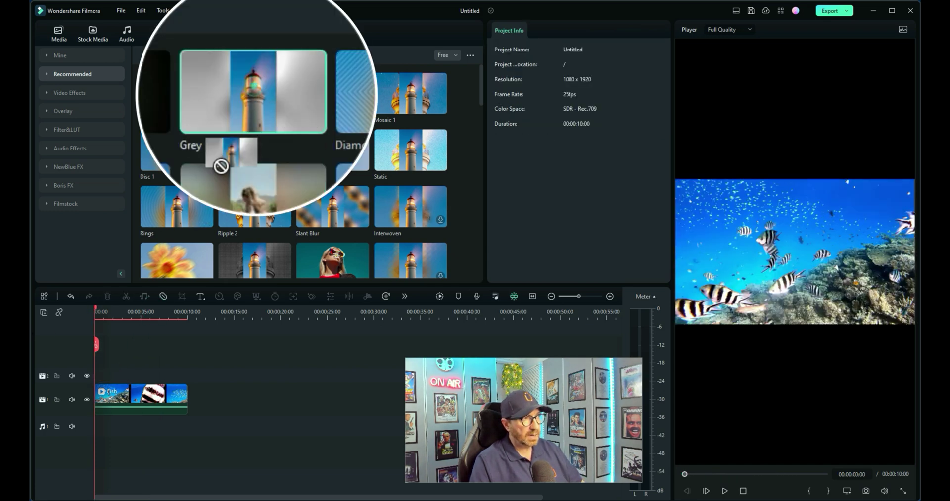
drag(255, 91, 97, 378)
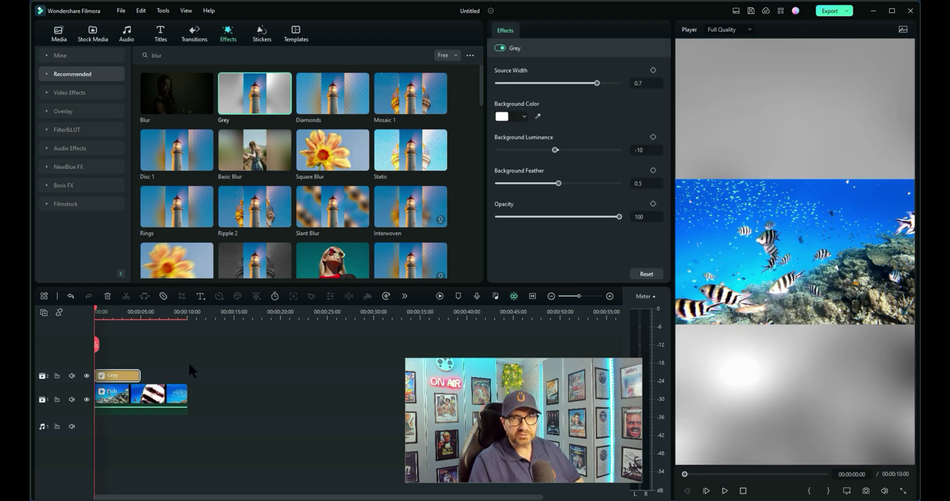
key(space)
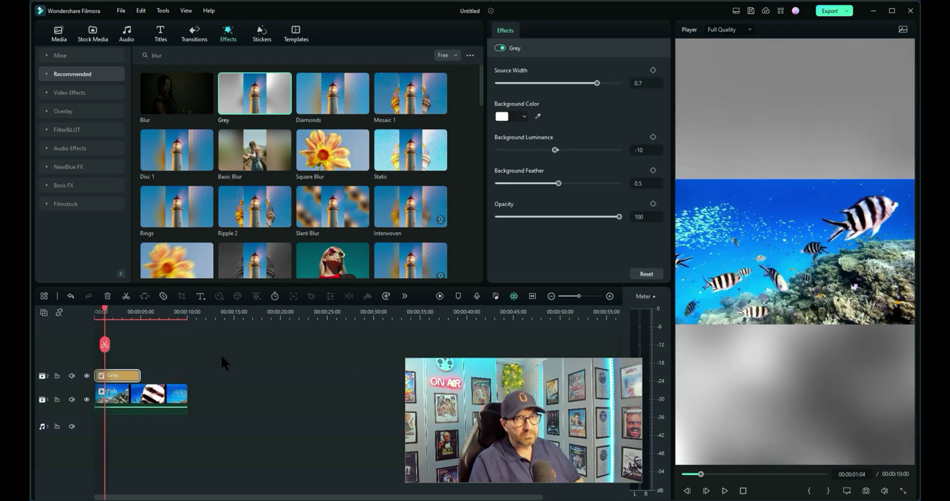
click(121, 375)
key(Delete)
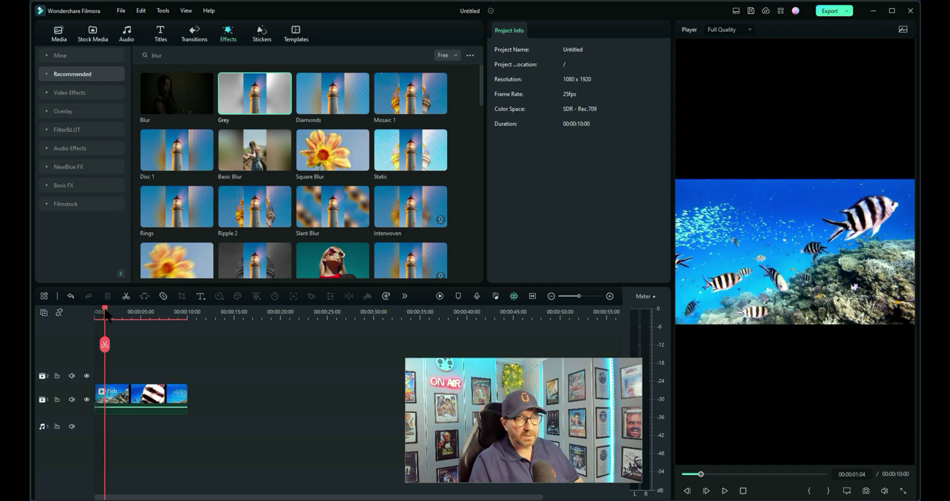
drag(104, 312, 79, 310)
drag(326, 96, 140, 393)
key(space)
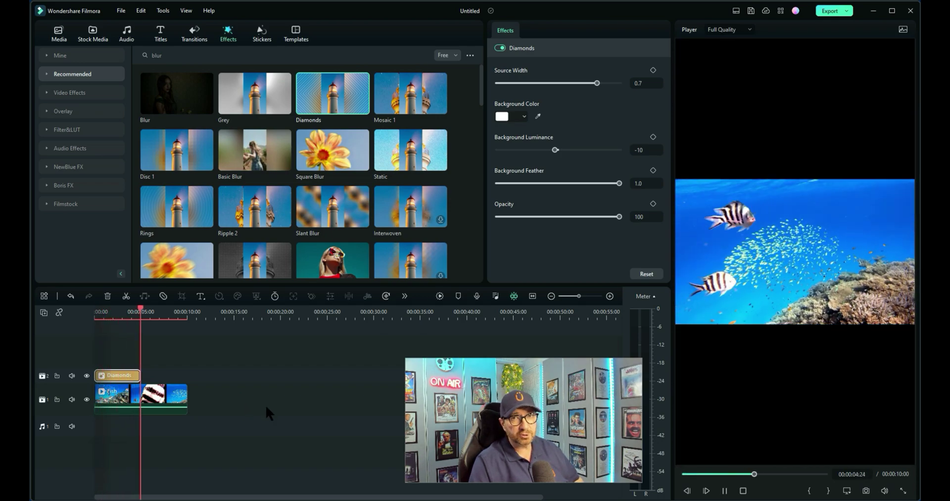
key(space)
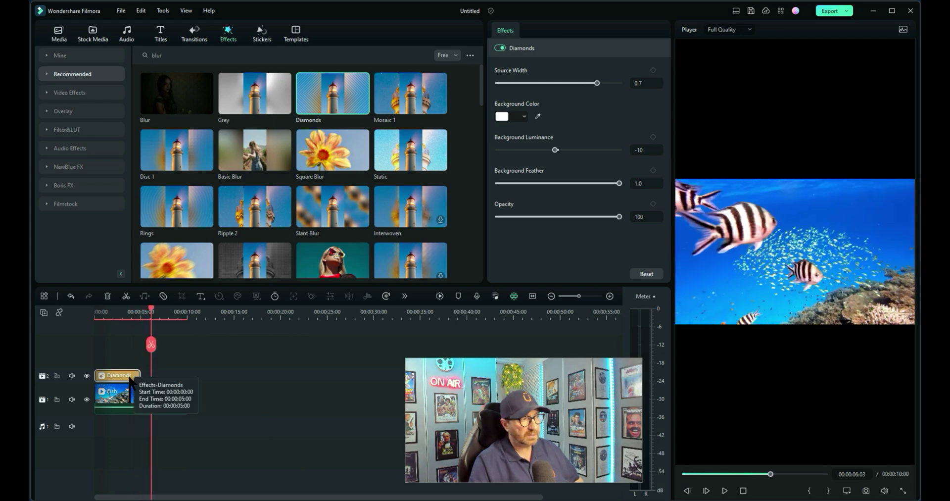
drag(140, 376, 229, 409)
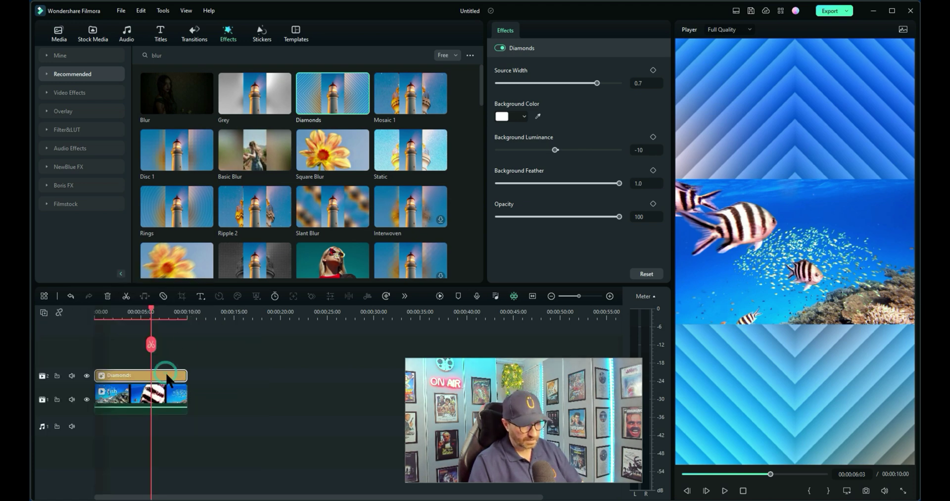
key(Delete)
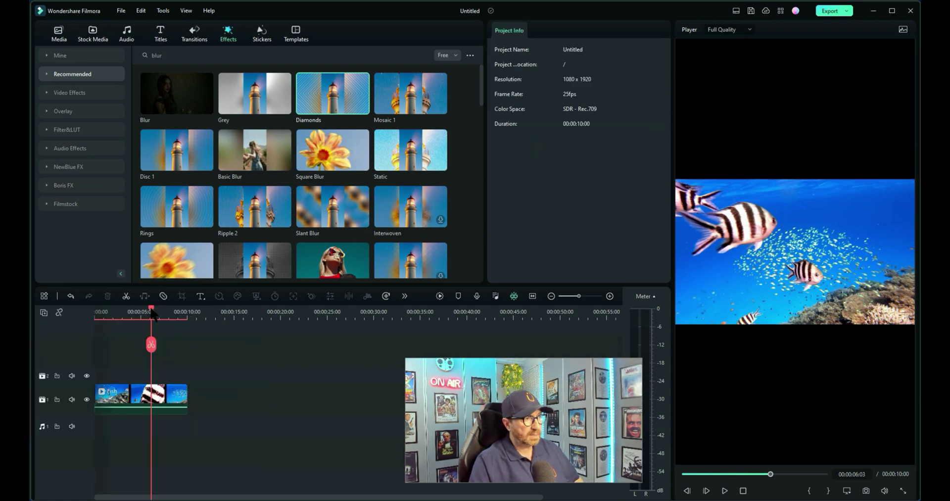
drag(151, 312, 95, 312)
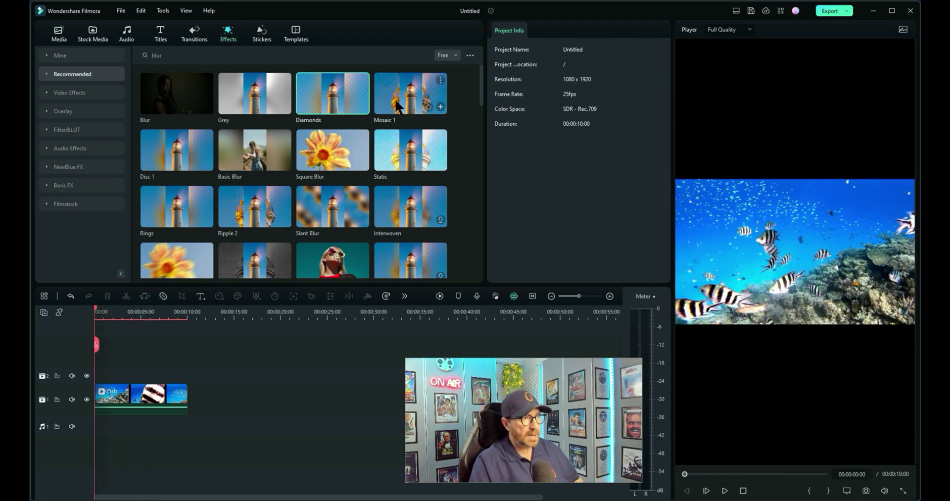
click(337, 201)
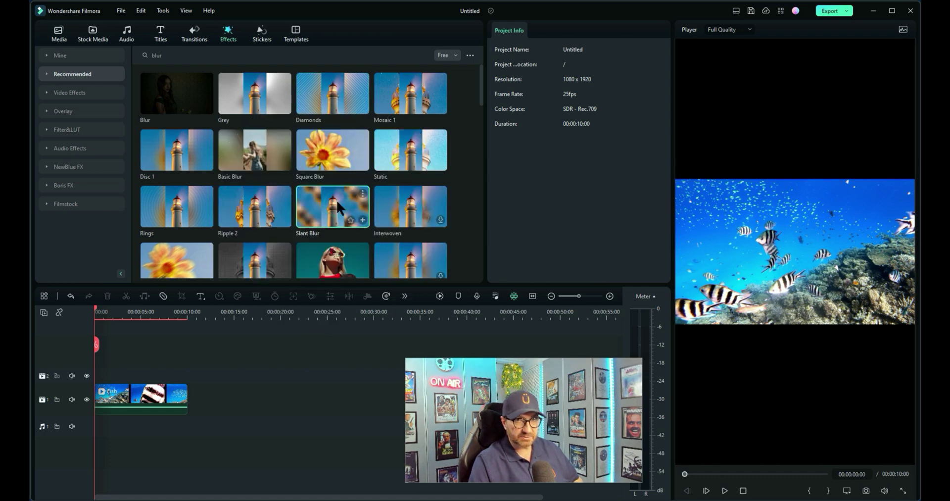
drag(336, 200, 187, 399)
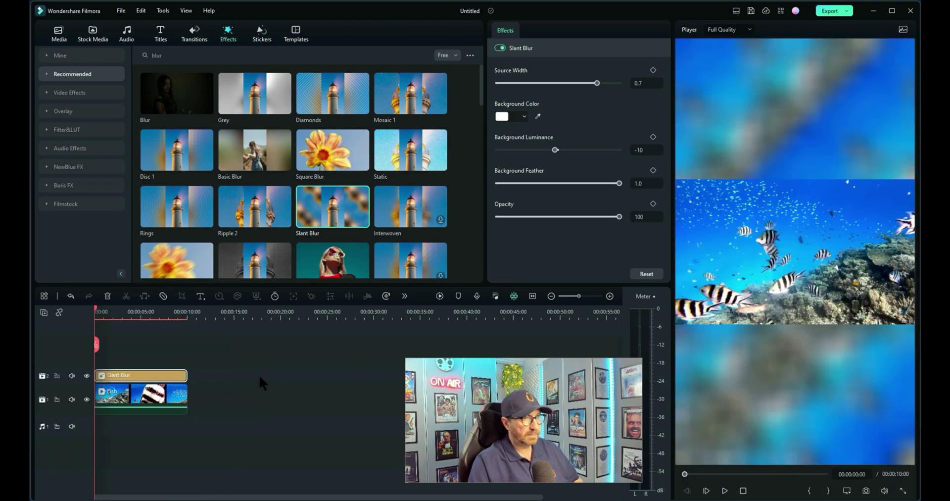
key(space)
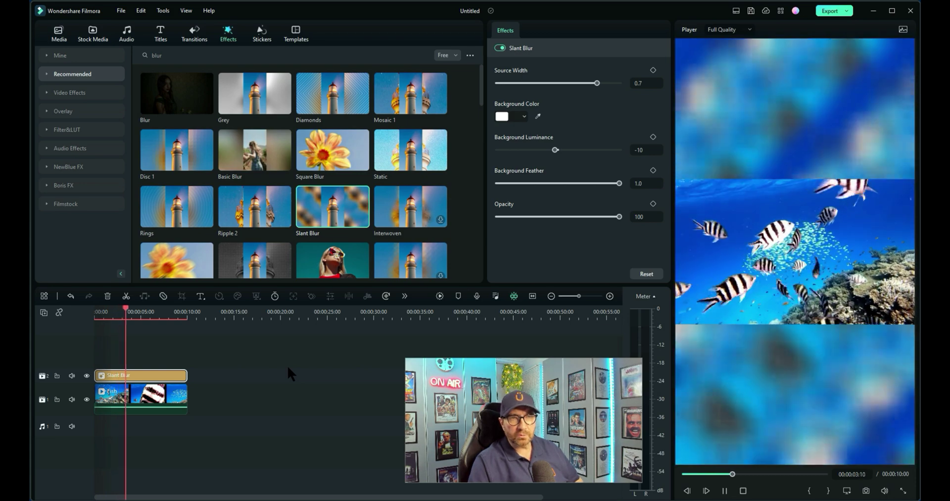
key(space)
click(174, 378)
key(Delete)
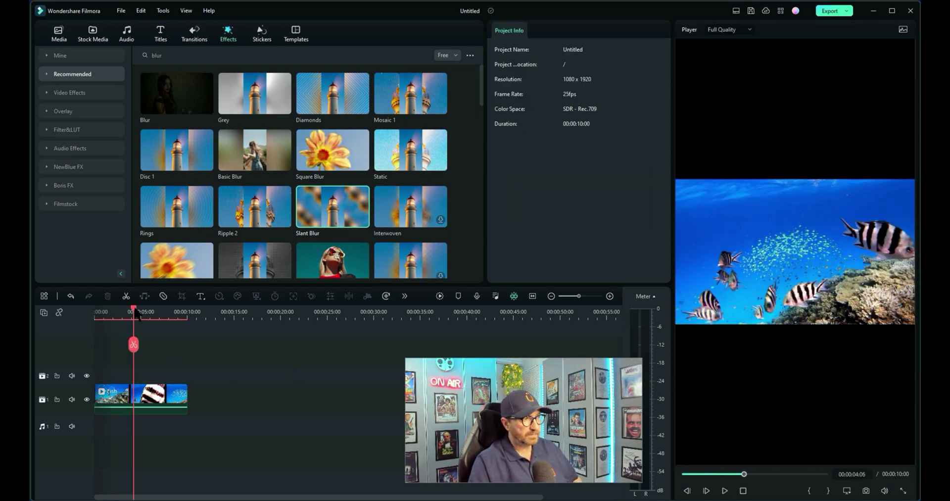
Add Basic Blur back above the Fish clip across its full length and preview from the start
drag(135, 310, 74, 317)
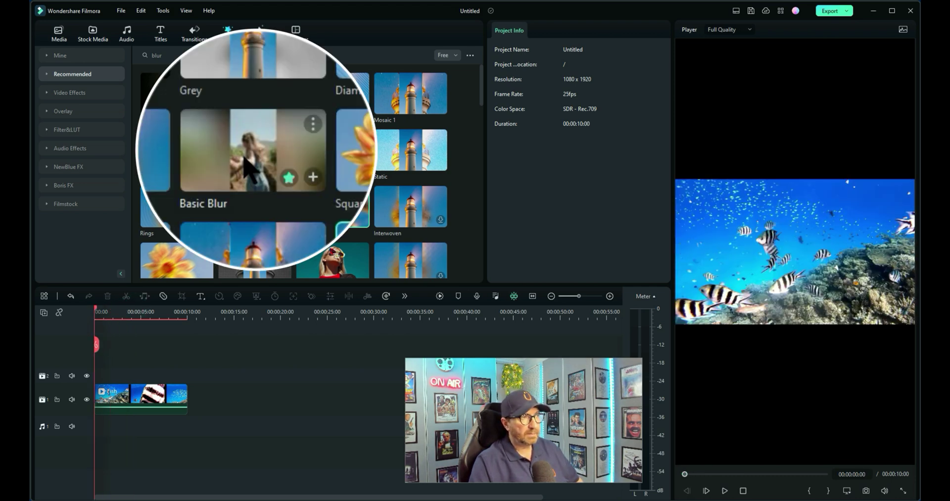
drag(255, 150, 187, 377)
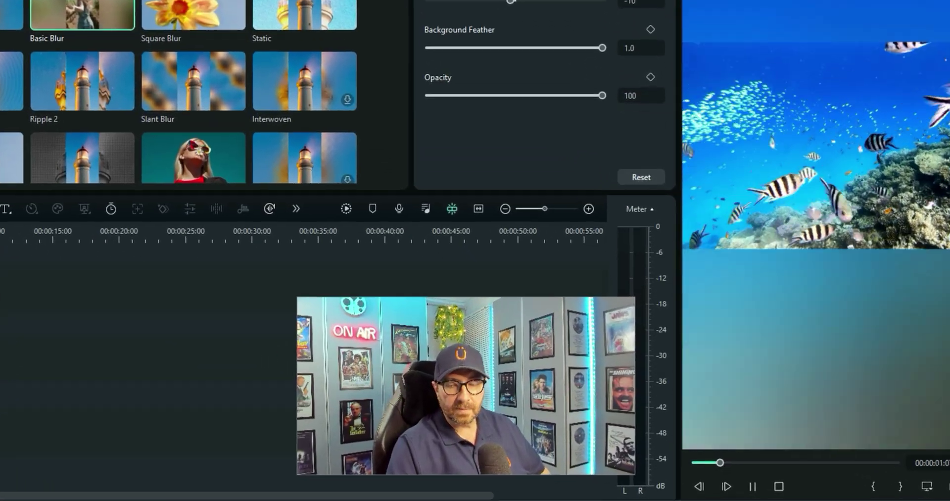
key(space)
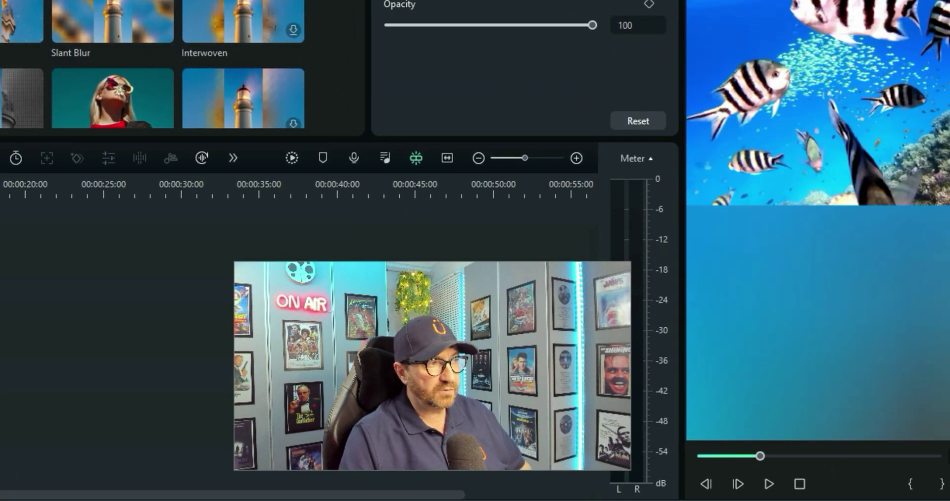
key(Home)
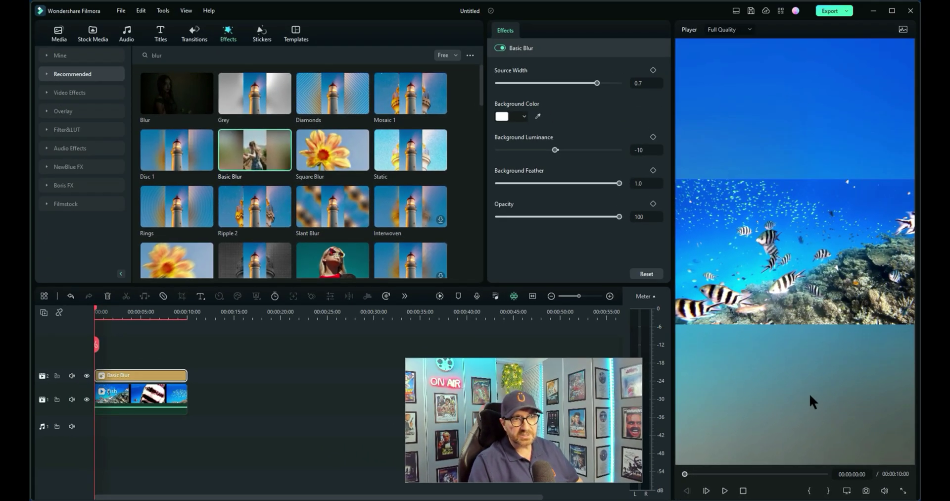
click(58, 34)
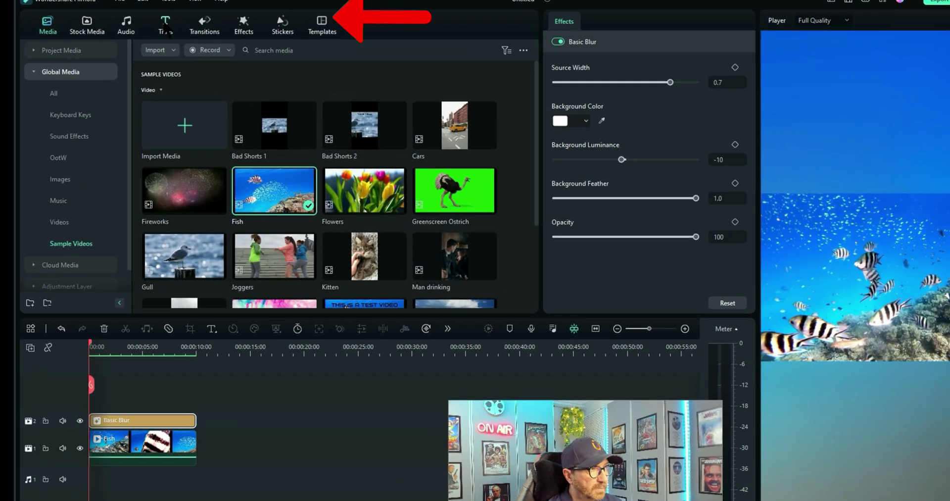
Place the Basic 6 favorite title on the track above Basic Blur
click(161, 31)
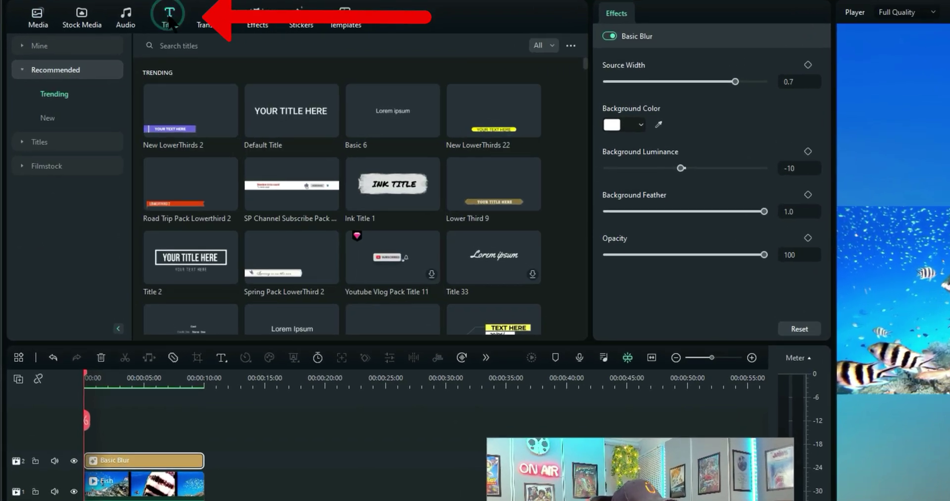
click(70, 45)
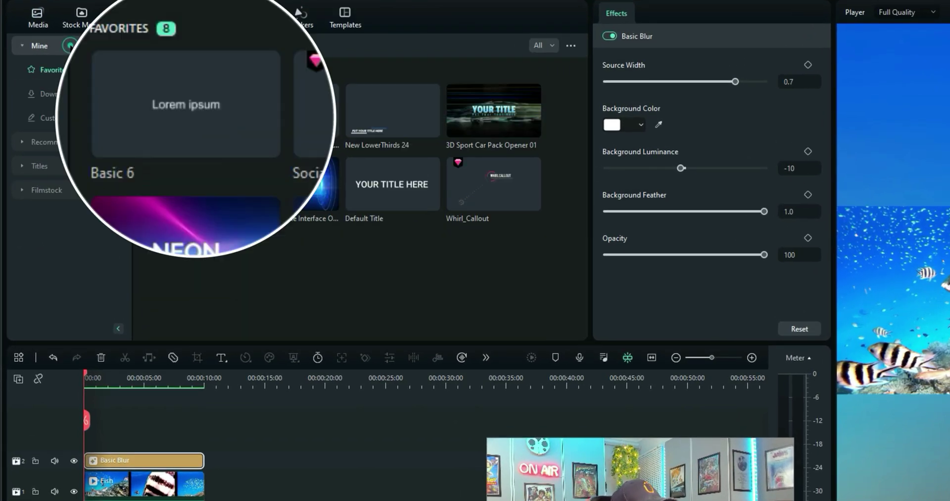
drag(198, 141, 204, 441)
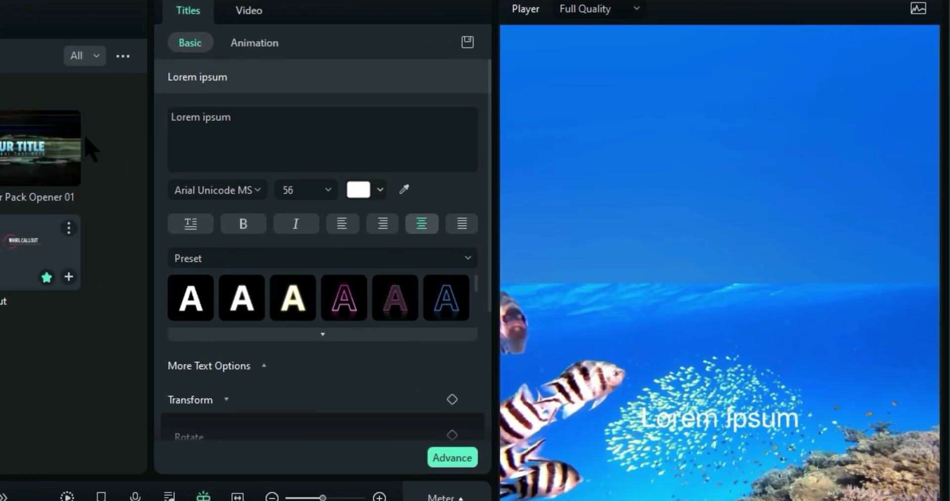
Change the title text to 'This is a demo video' and move it to the top of the frame
triple_click(260, 117)
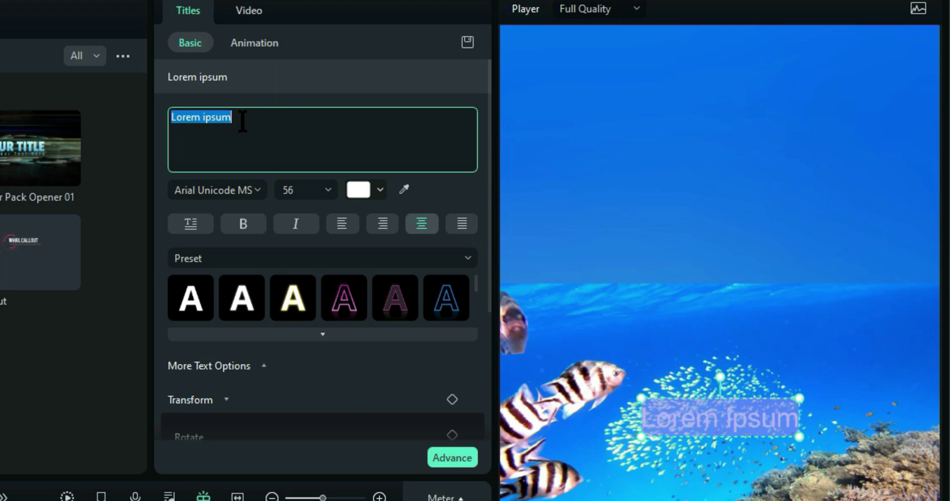
text(This is )
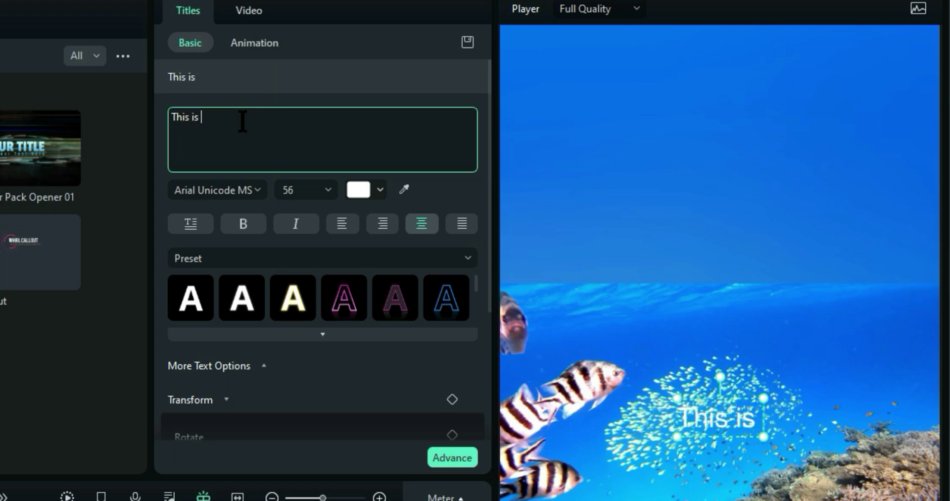
text(a demo)
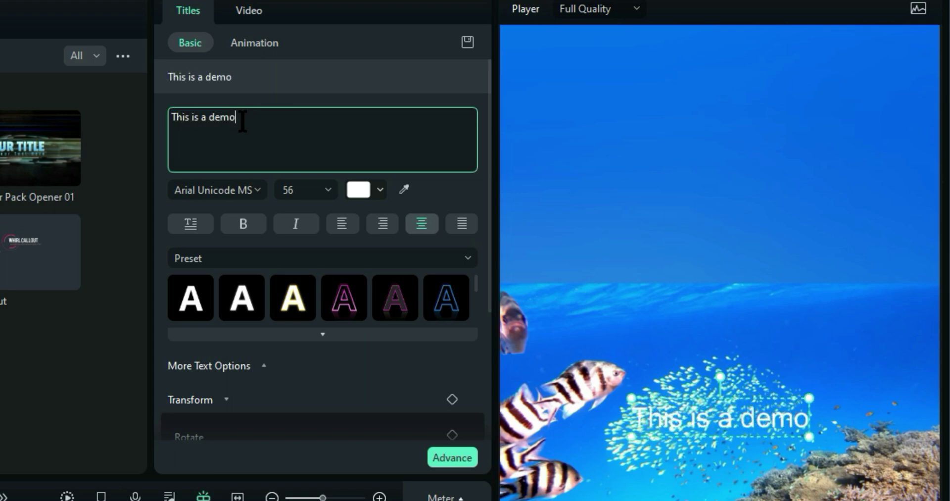
text( video)
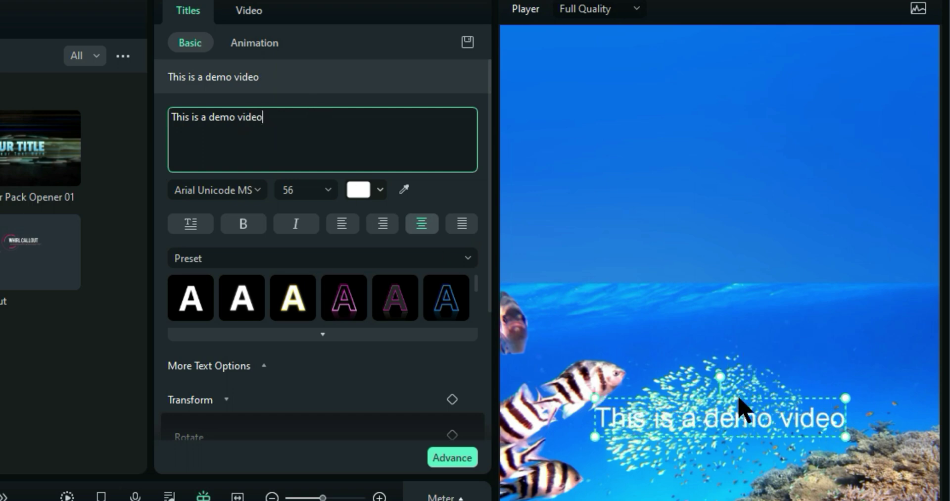
drag(739, 398, 744, 61)
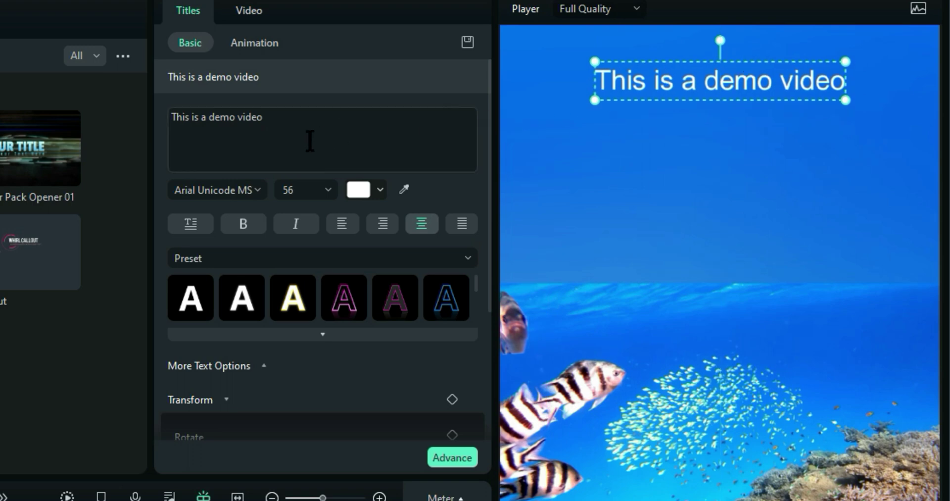
Change the title's font to Audiowide Regular
click(257, 190)
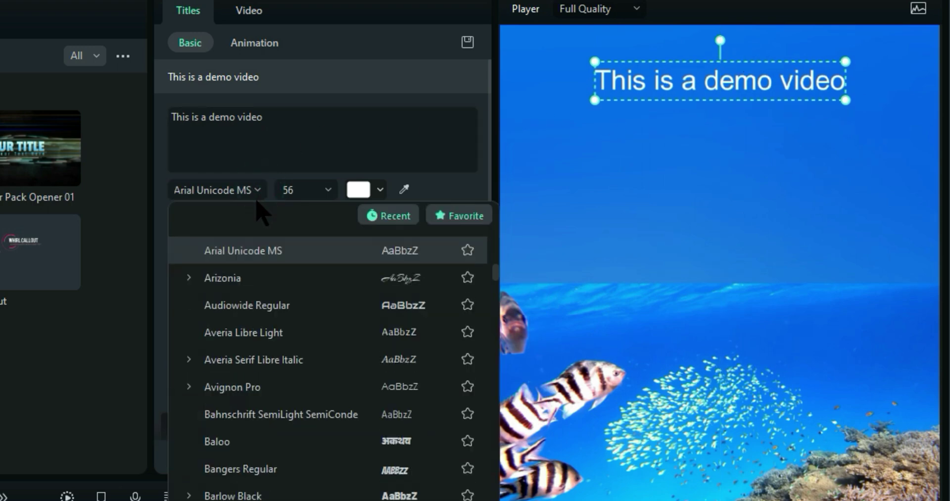
click(288, 306)
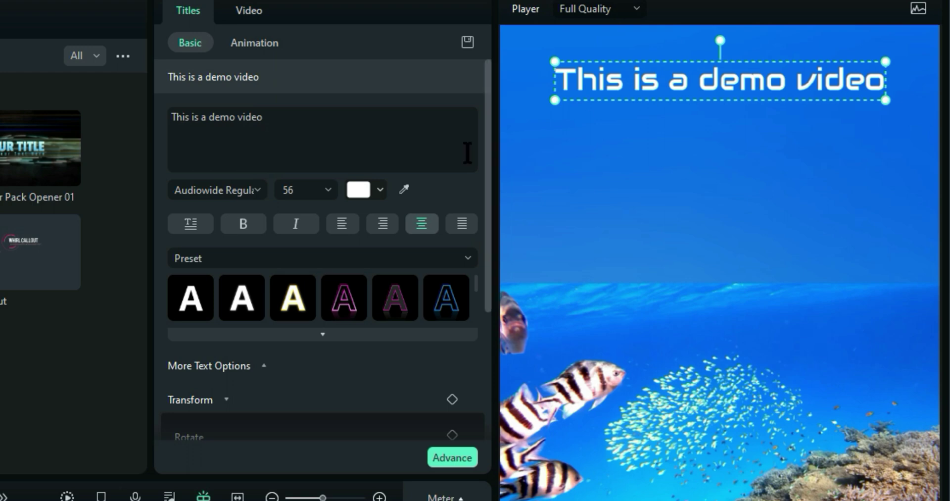
click(328, 193)
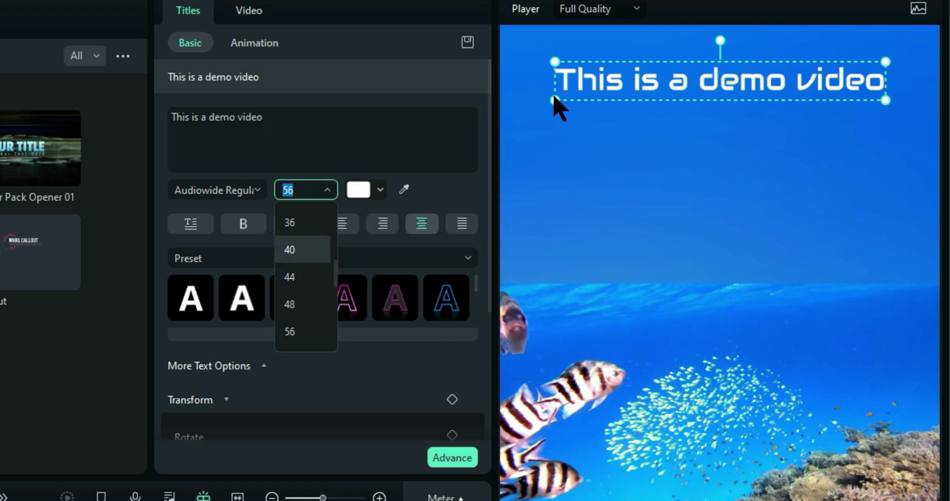
click(586, 139)
Enlarge the title to size 68 so it spans the top of the frame
click(558, 117)
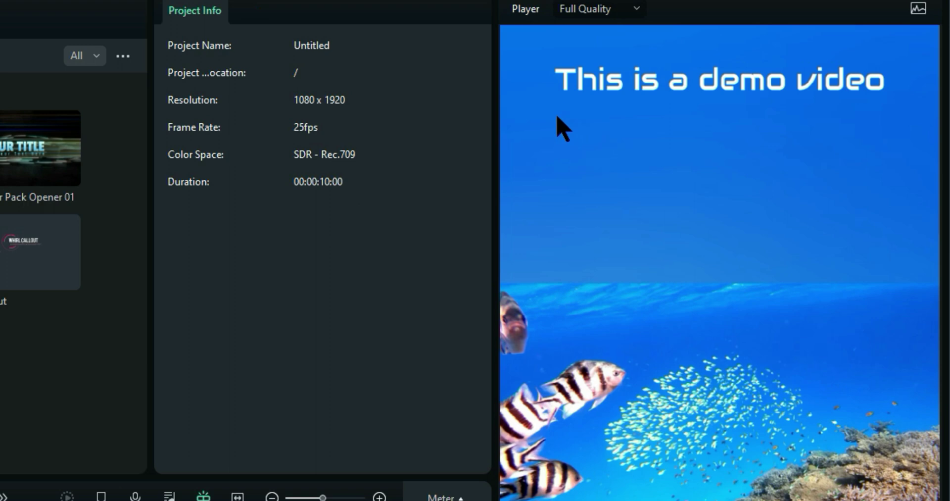
click(580, 87)
mouse_move(555, 100)
mouse_down()
mouse_move(526, 109)
mouse_move(542, 104)
mouse_up()
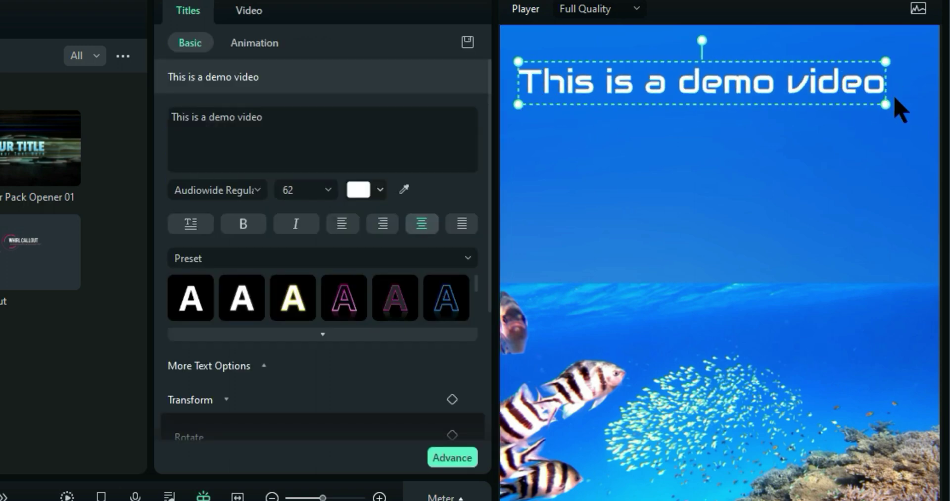
drag(887, 104, 893, 107)
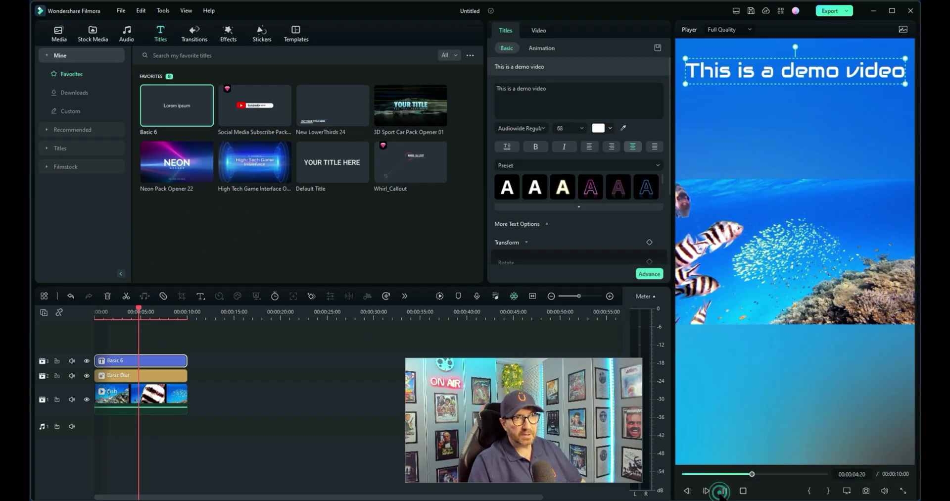
Scale the Fish clip to 338.7% to fill the frame, then replay the preview to check
click(721, 491)
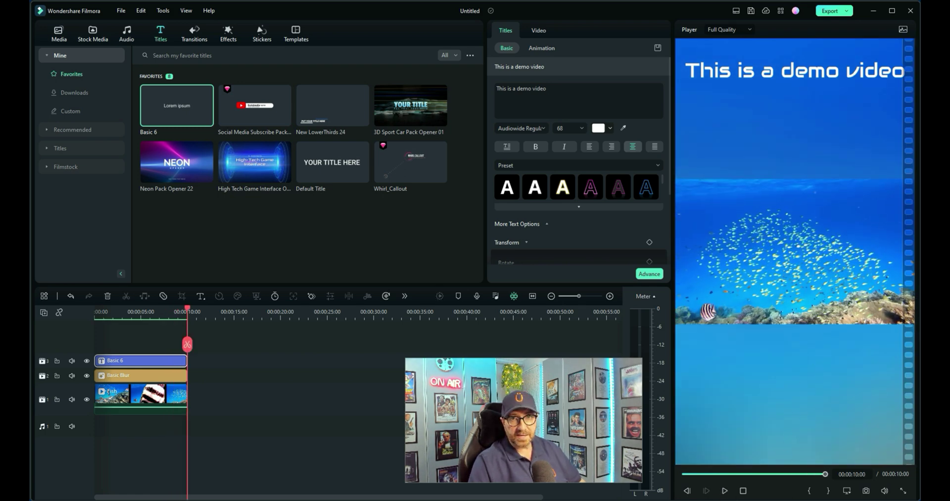
click(807, 270)
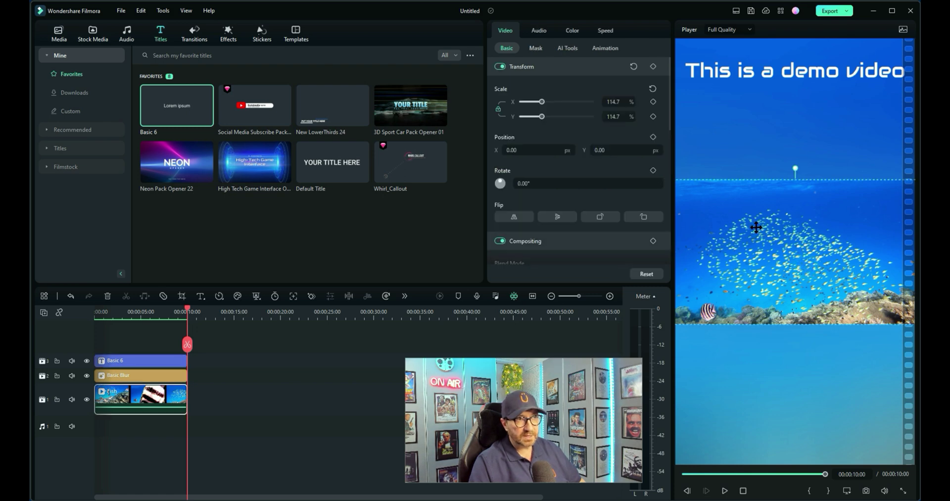
drag(541, 117, 589, 164)
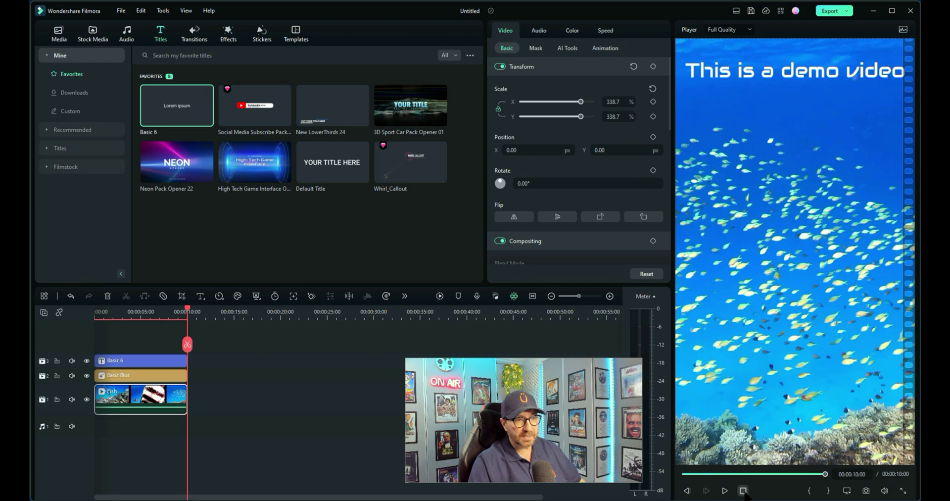
click(743, 491)
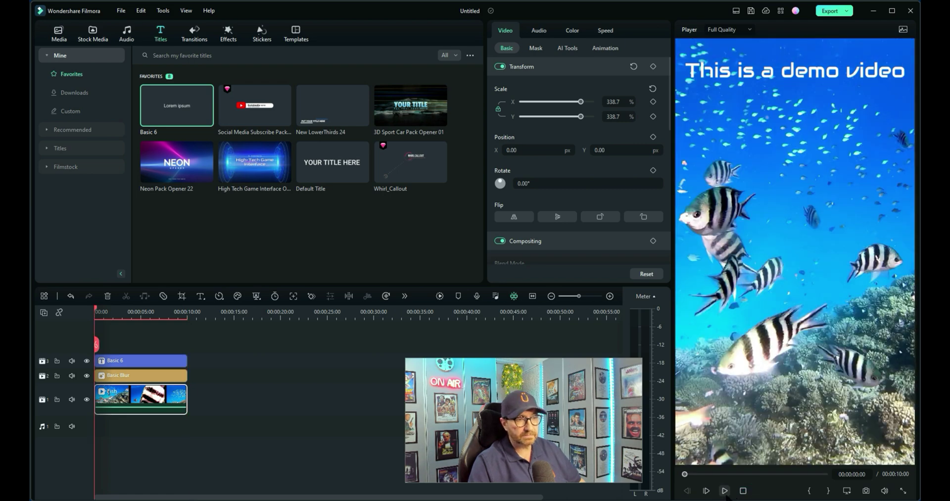
click(725, 491)
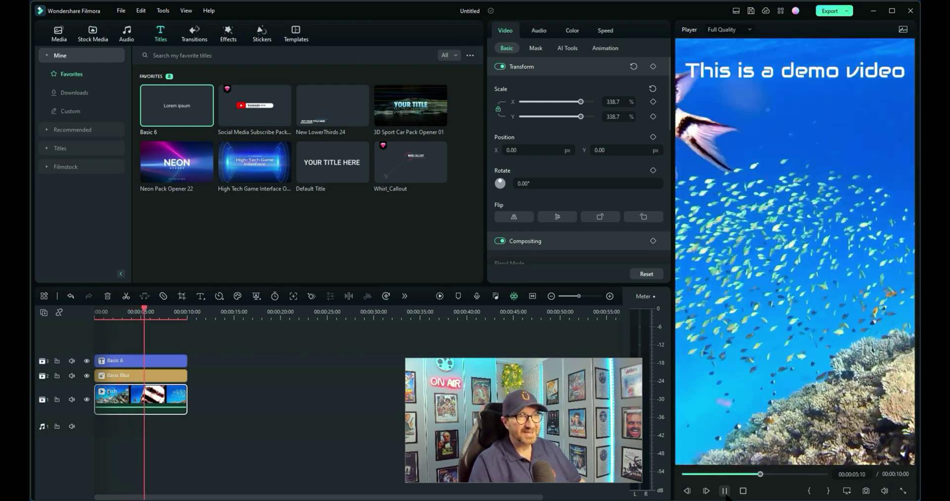
click(743, 490)
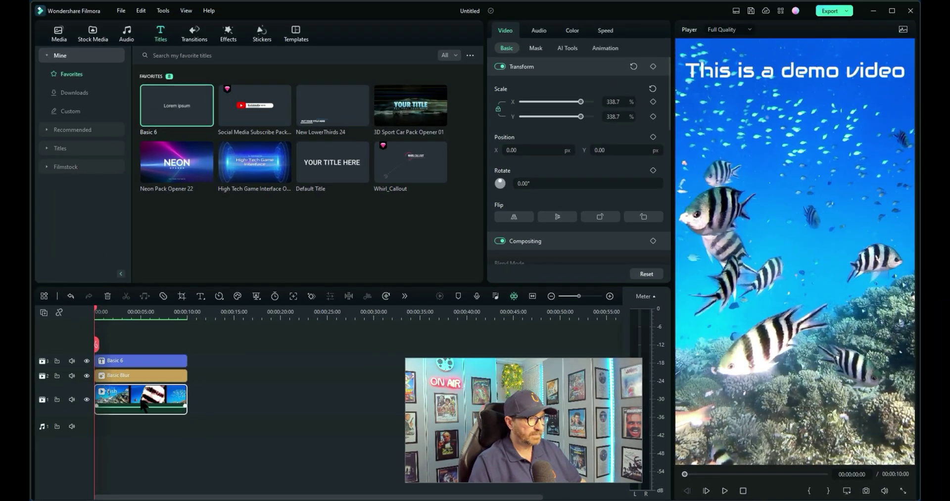
Delete all three timeline clips and put the Joggers sample video on the first track
drag(220, 430, 140, 349)
key(Delete)
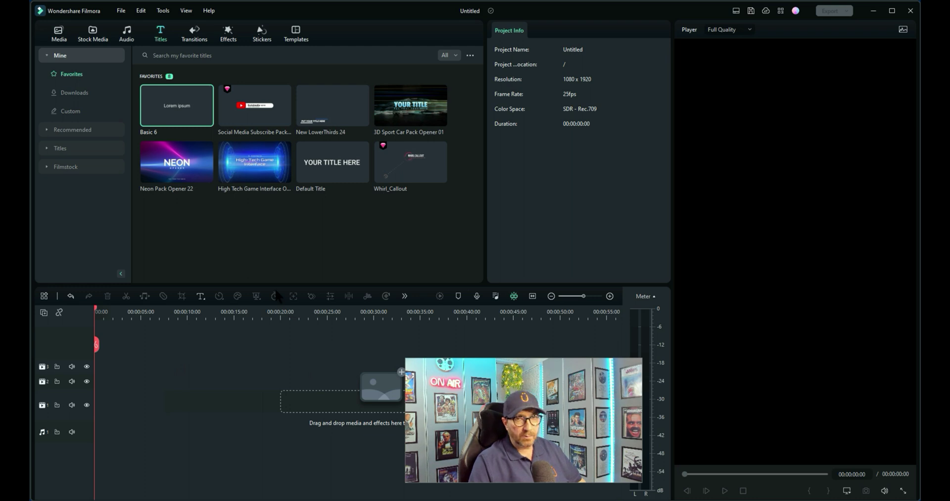
click(59, 35)
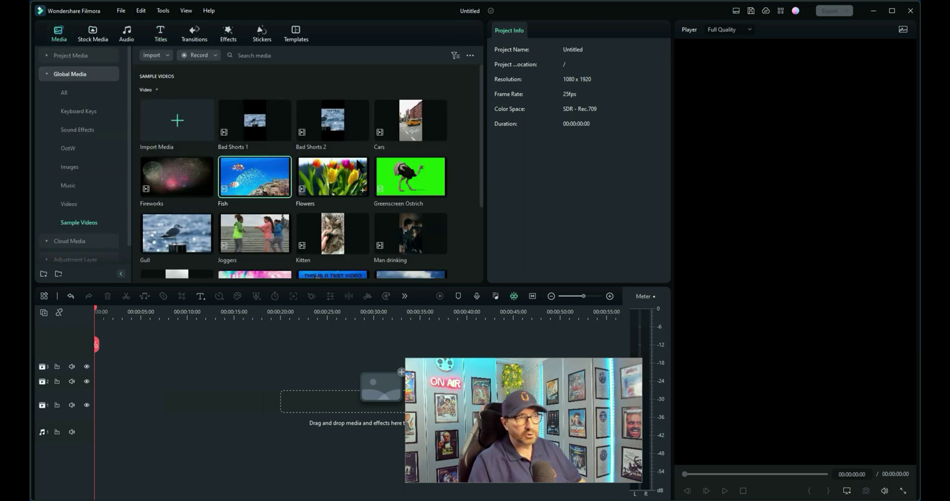
scroll(355, 157, down, 1)
drag(255, 149, 111, 448)
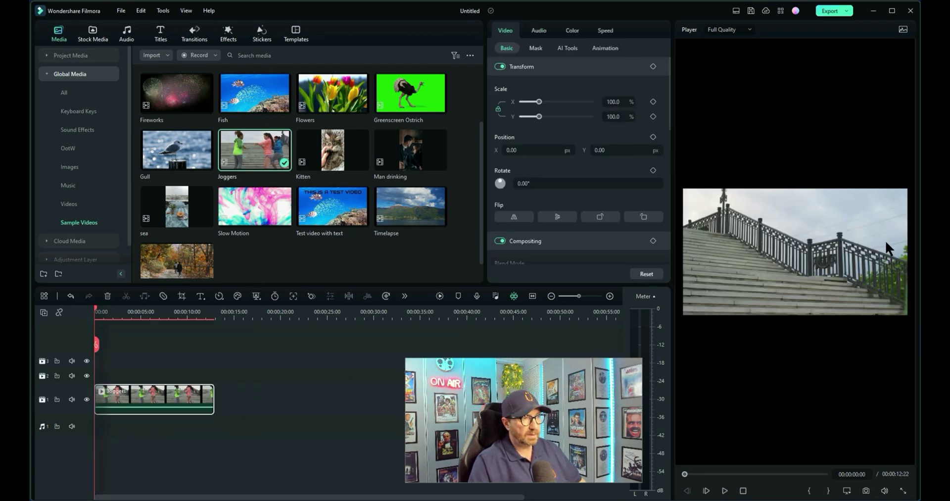
Scale the Joggers clip to 344% to fill the portrait frame and play it
click(754, 259)
drag(540, 117, 582, 136)
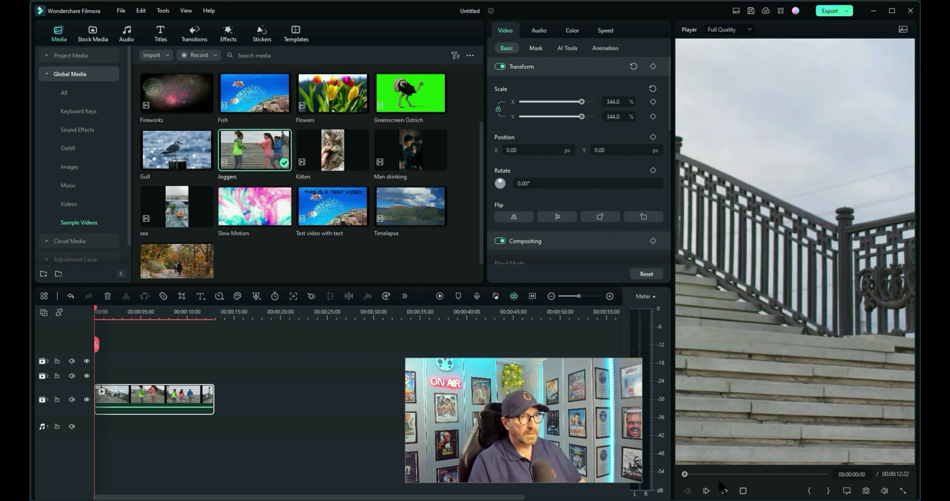
click(725, 490)
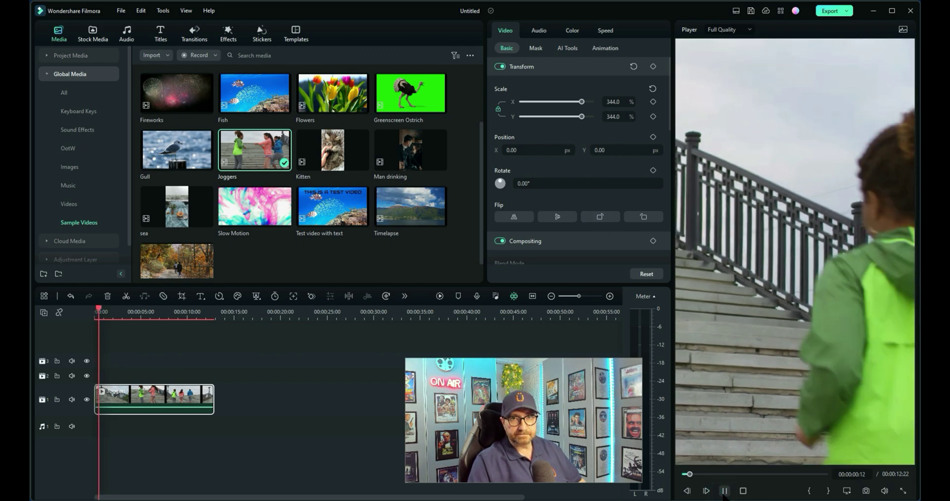